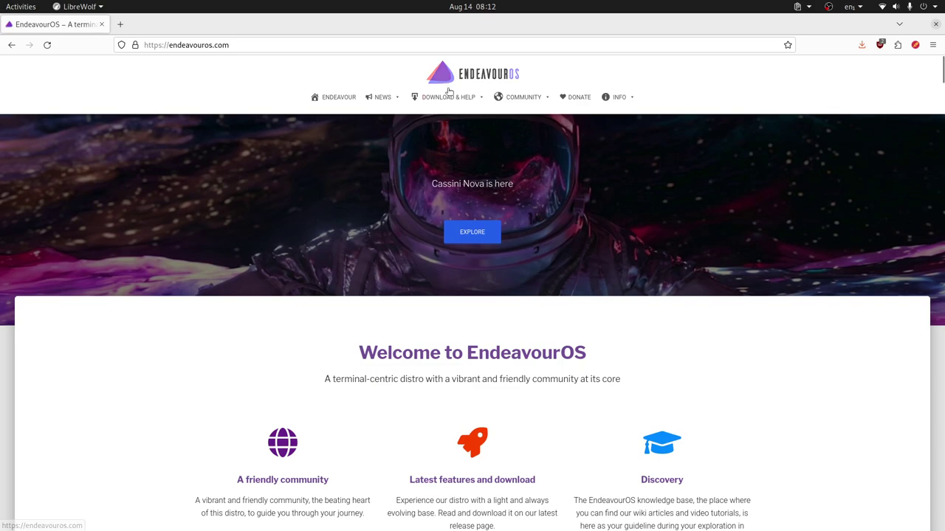
- Open the Latest release & download page and view the Cassini Nova R3 mirror table
mouse_move(480, 99)
click(454, 119)
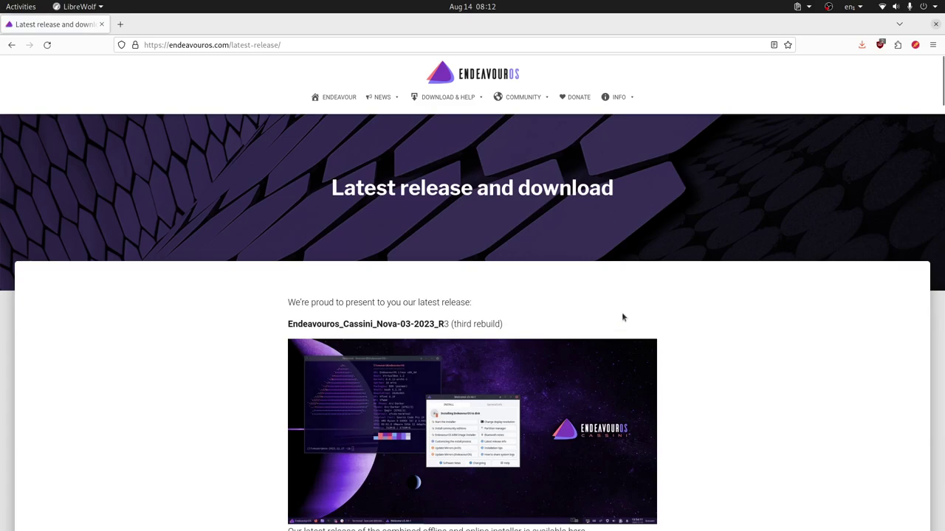
scroll(620, 309, down, 5)
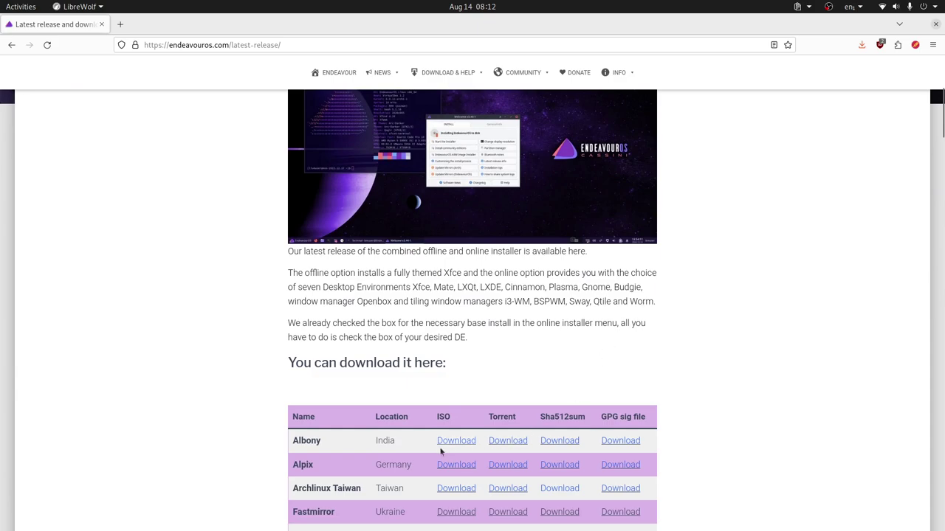
scroll(629, 344, up, 1)
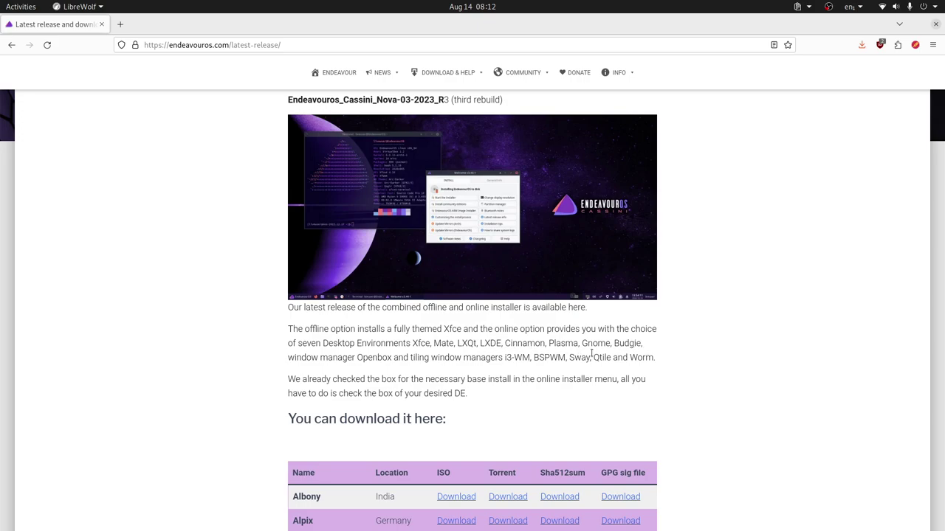
- Switch from the browser to the running EndeavourOS Plasma KDE virtual machine window
key(alt+Tab)
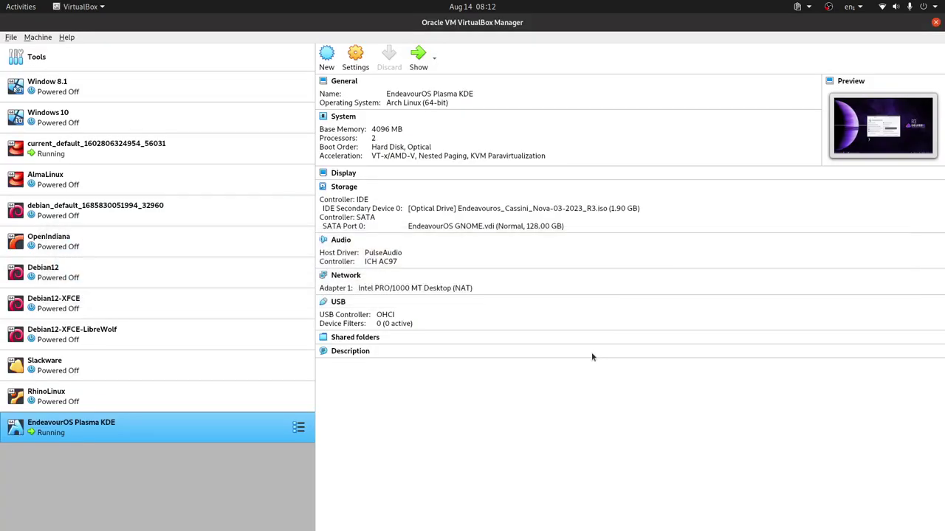
key(alt+Tab)
key(alt+Tab)
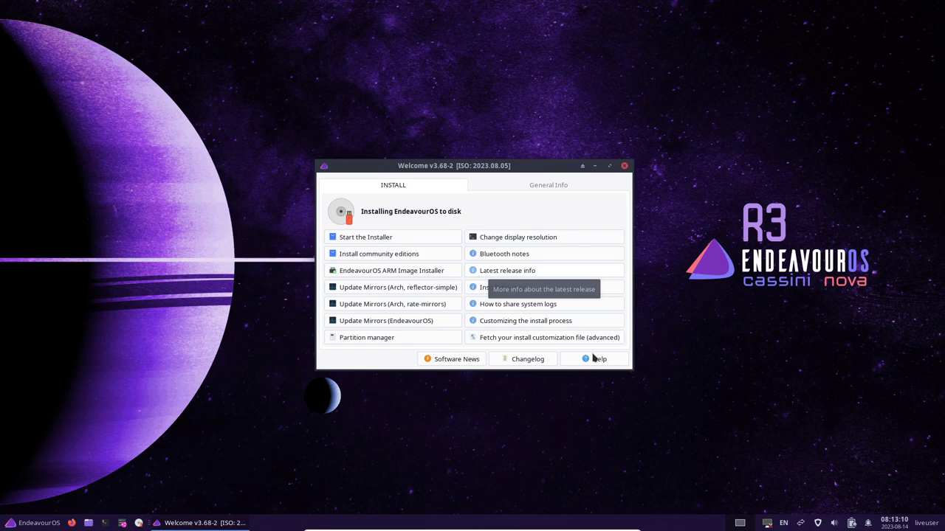
- Start the installer from the Welcome window's INSTALL tab
click(408, 239)
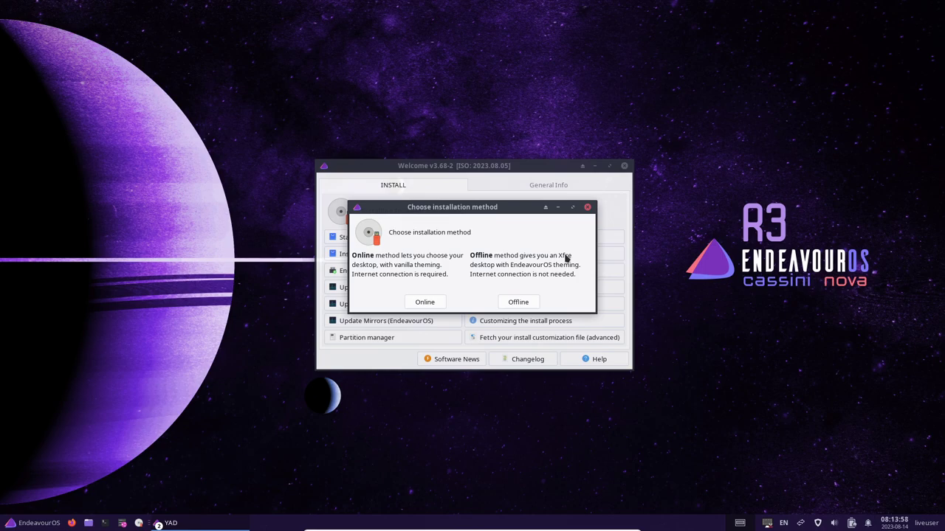
- Choose the Online installation method to launch the installer
click(423, 304)
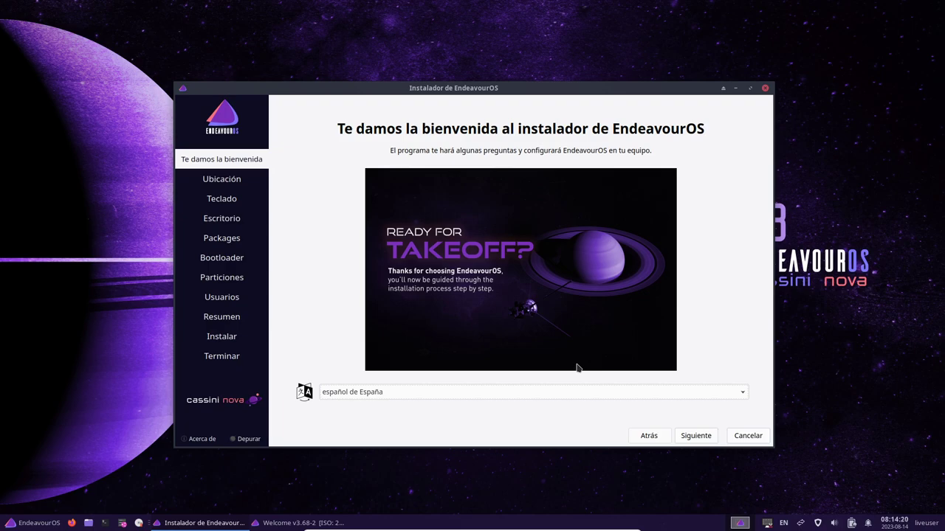
- Accept the language and Guayaquil time zone, and set the English (US, intl., with dead keys) keyboard
click(694, 439)
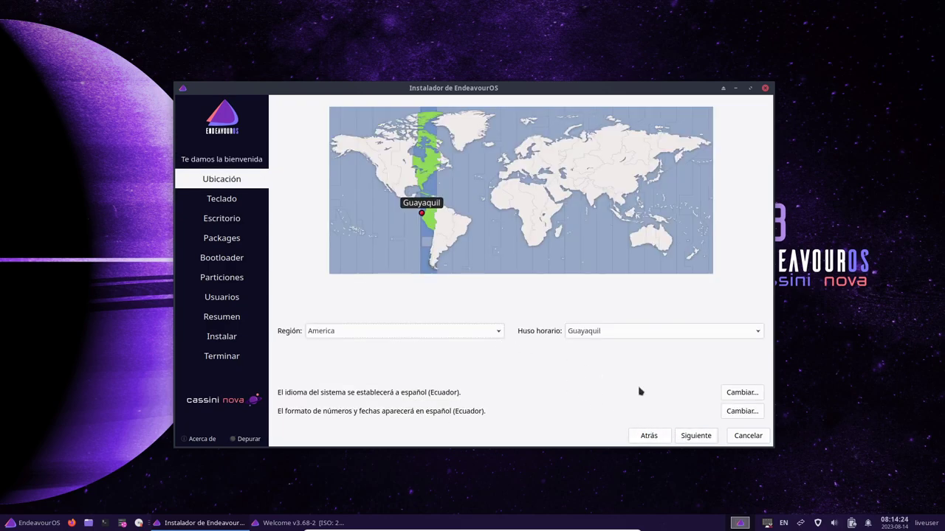
click(696, 437)
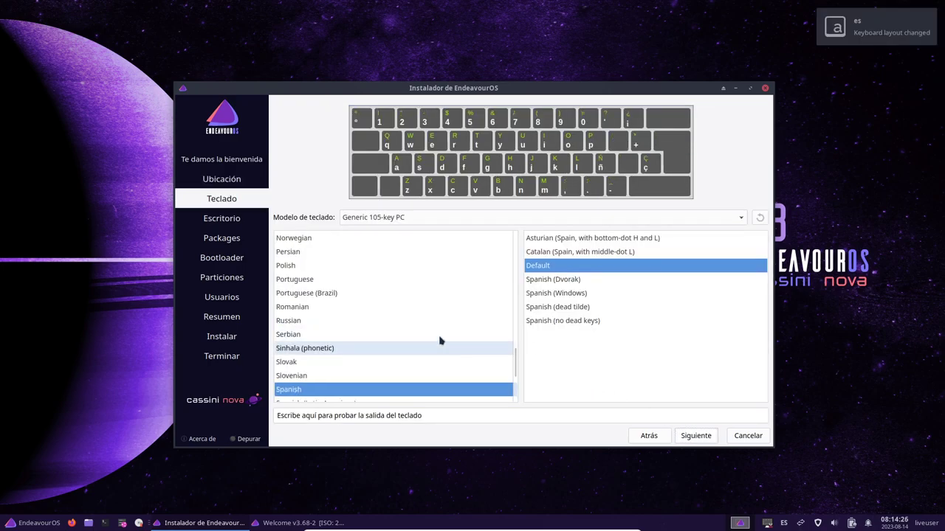
scroll(369, 345, up, 3)
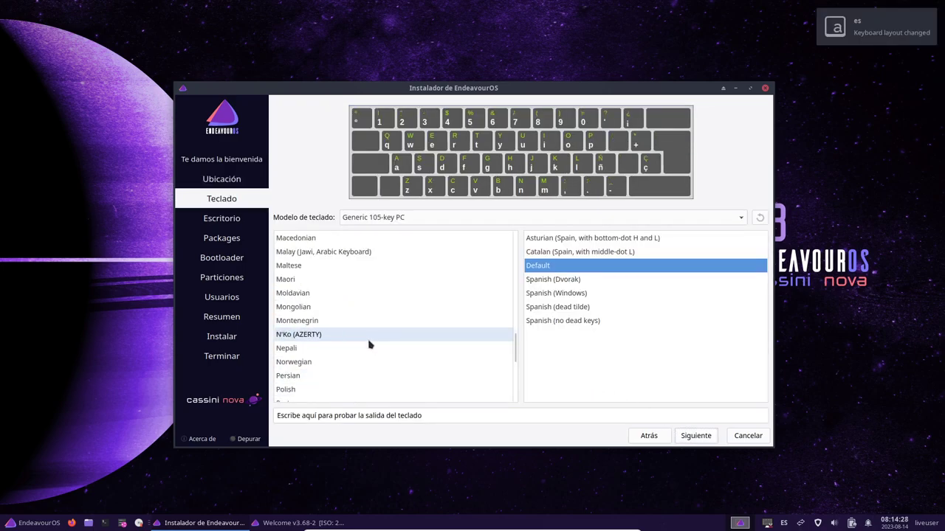
scroll(369, 345, up, 15)
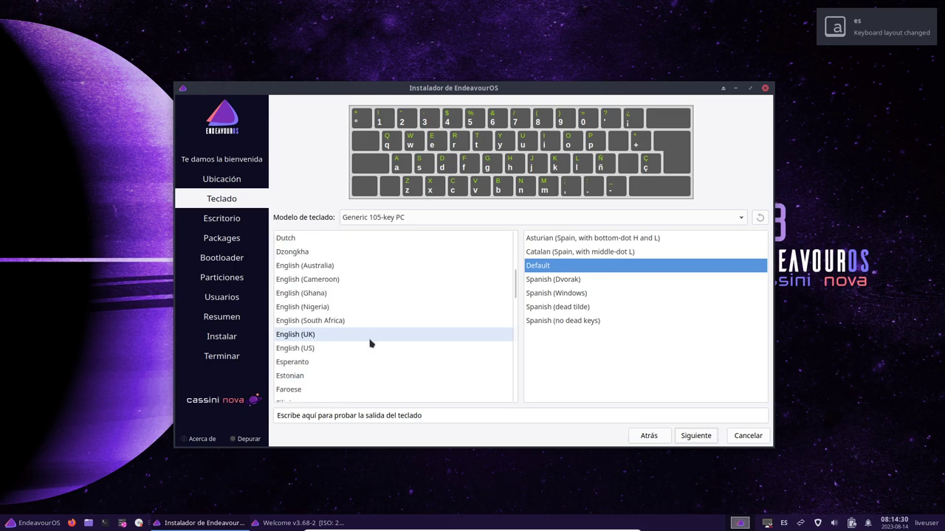
click(352, 352)
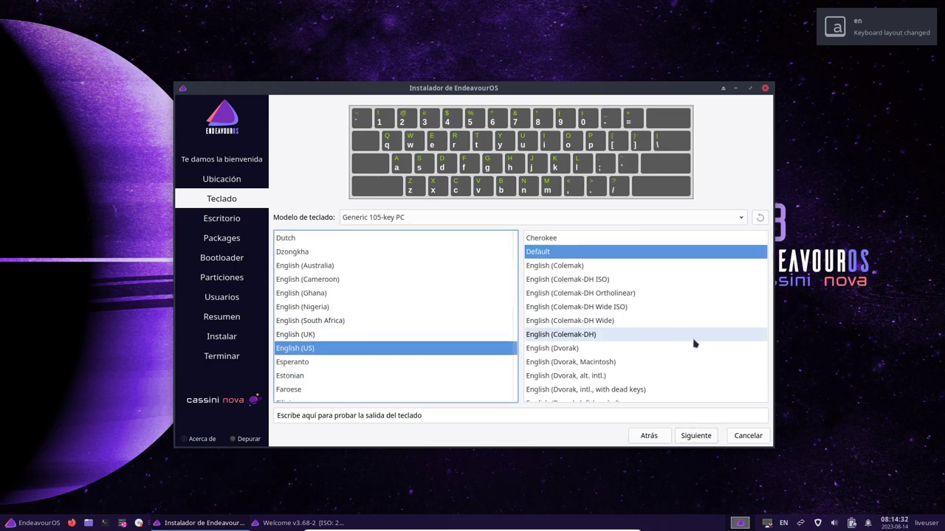
scroll(683, 349, down, 3)
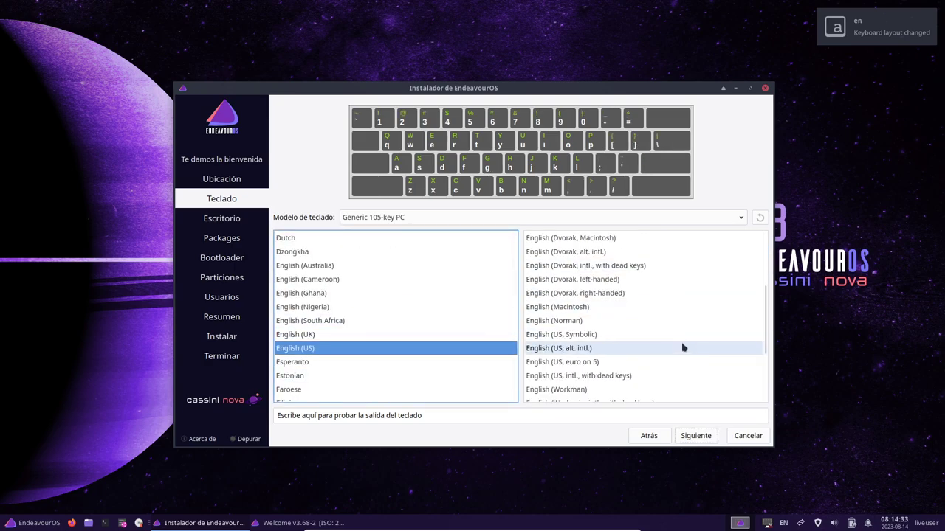
click(603, 376)
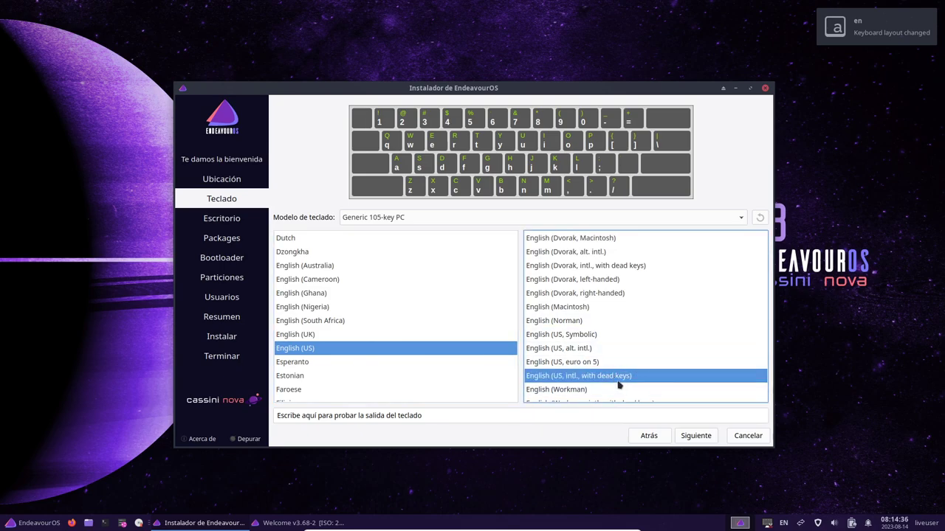
click(694, 436)
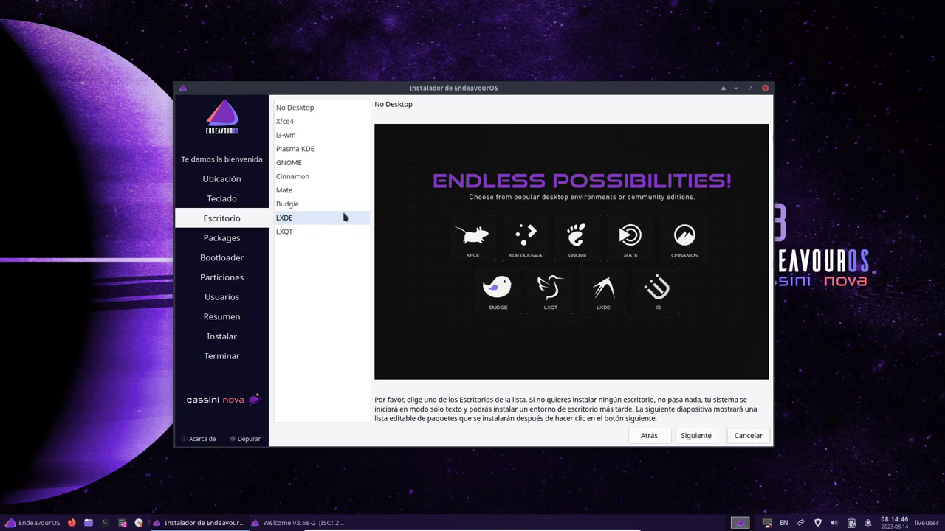
- Choose Plasma KDE as the desktop and exclude Firefox and its language pack
click(328, 154)
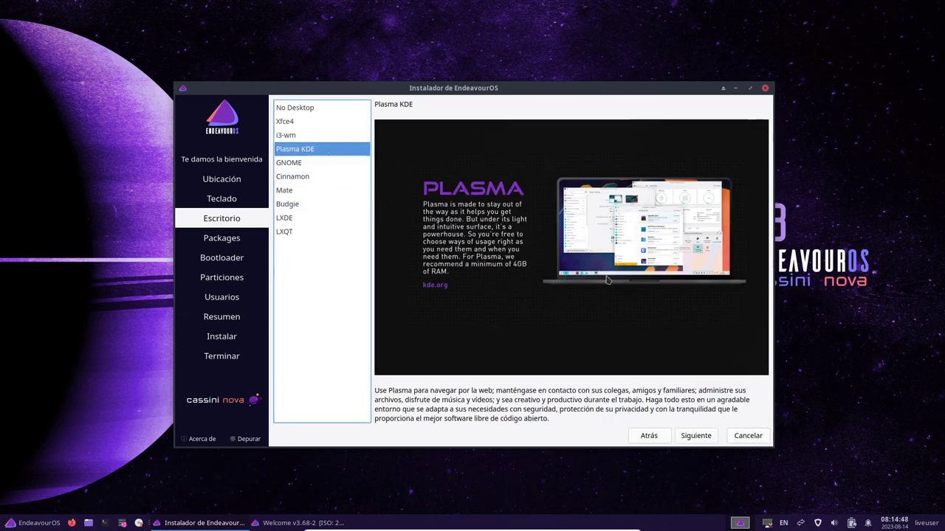
click(699, 439)
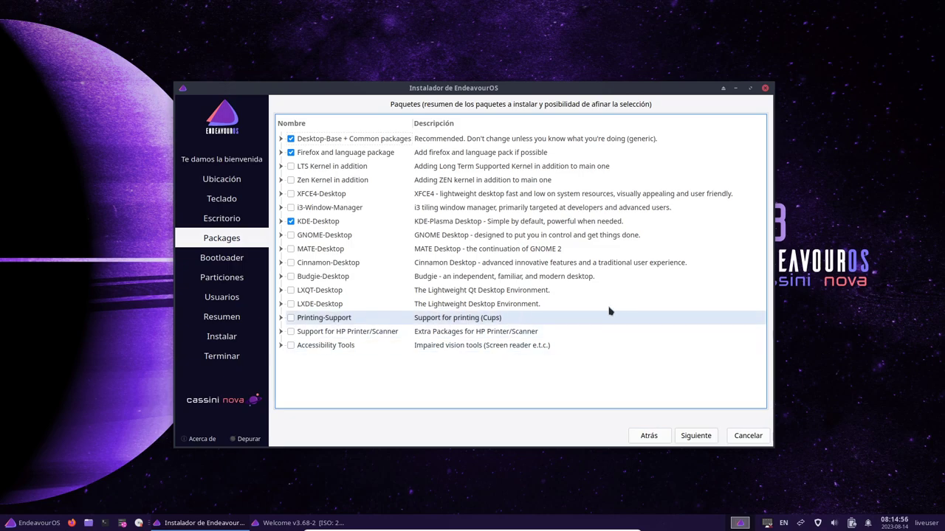
click(280, 152)
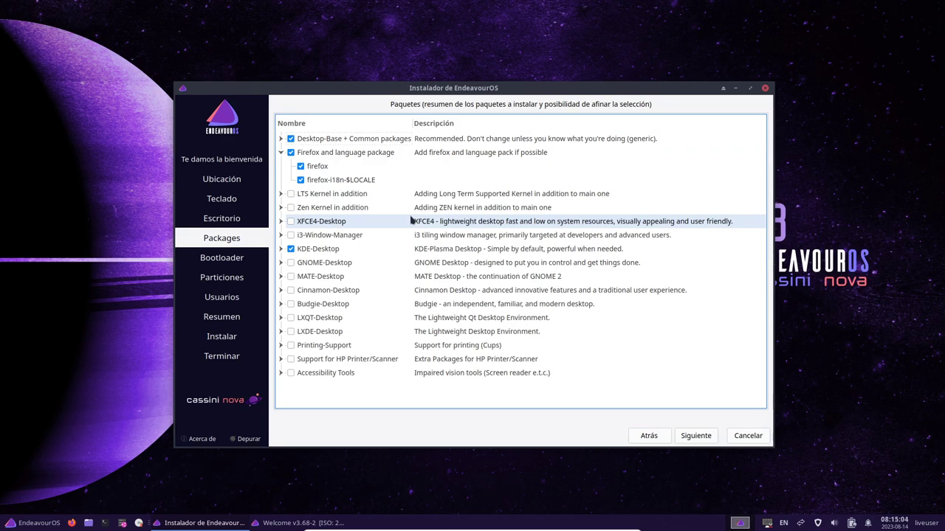
click(290, 152)
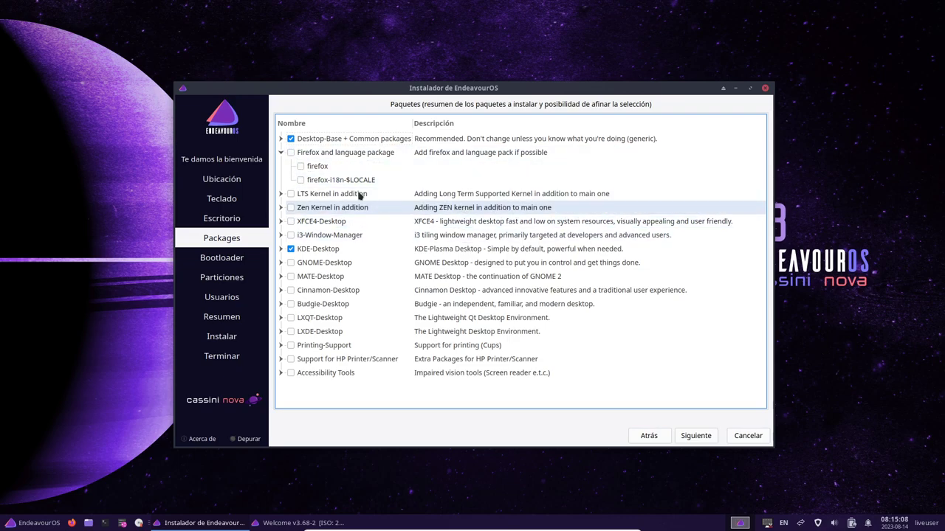
- Review the Desktop-Base + Common and KDE-Desktop package groups and accept the selection
click(281, 139)
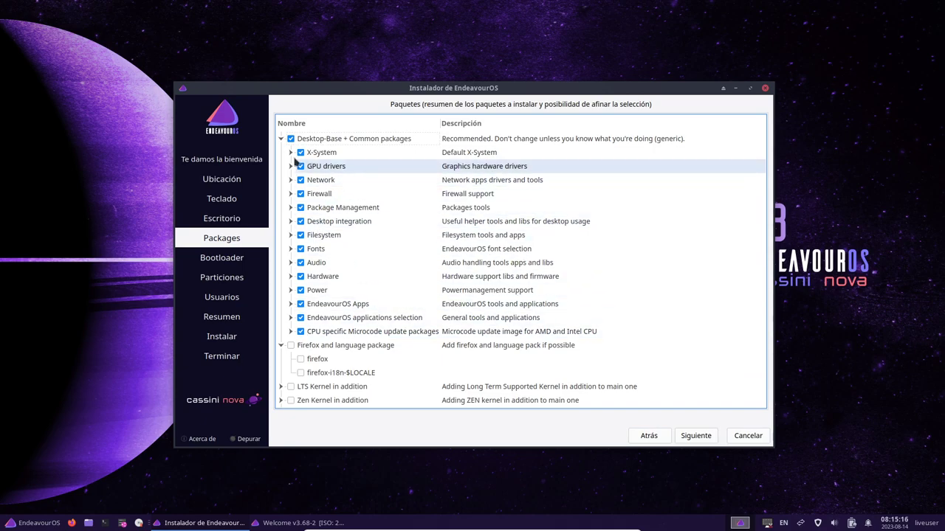
click(281, 139)
click(282, 249)
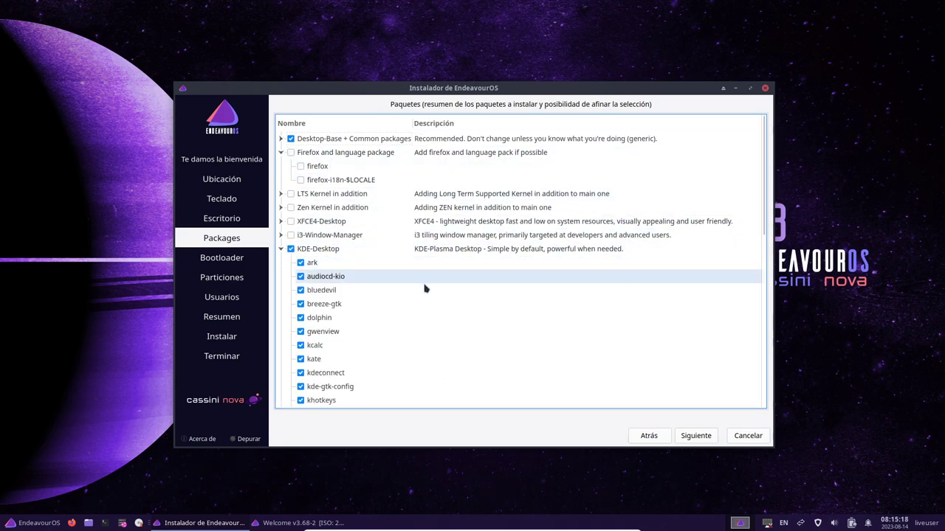
scroll(314, 266, down, 1)
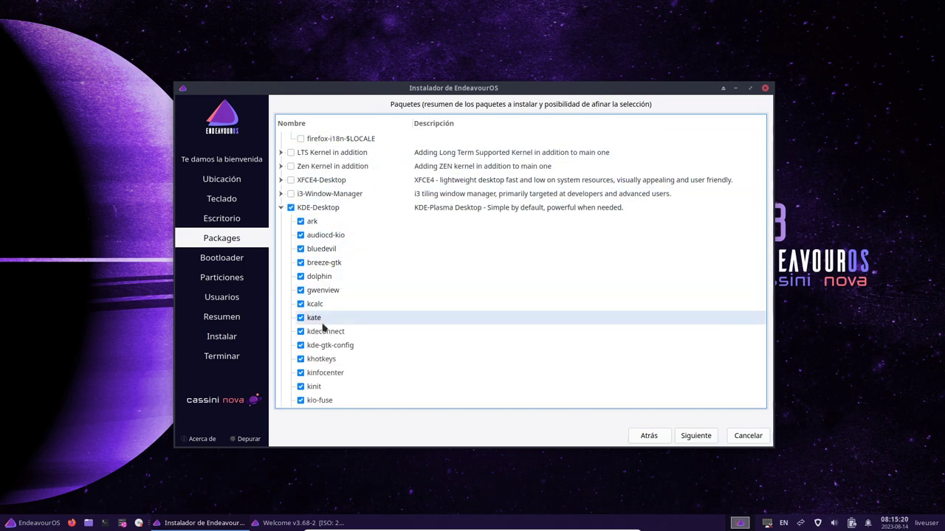
click(280, 208)
click(281, 249)
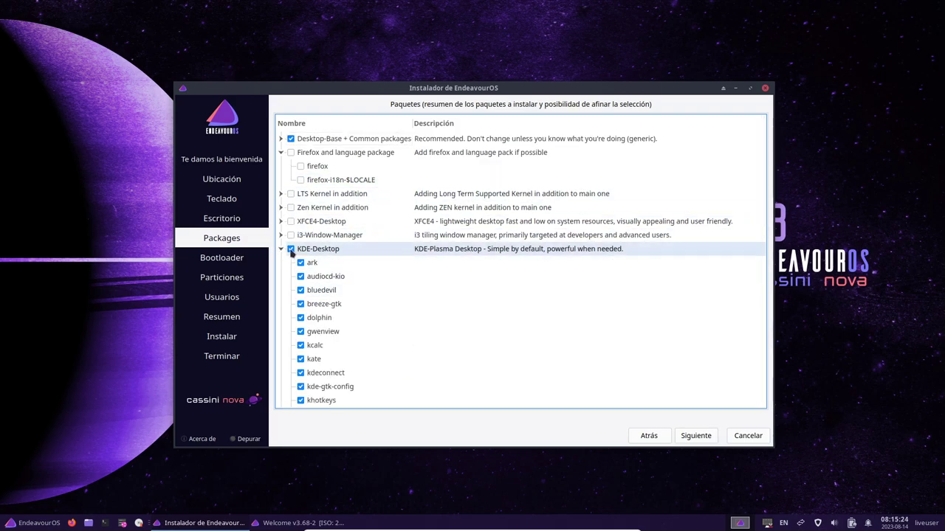
click(280, 249)
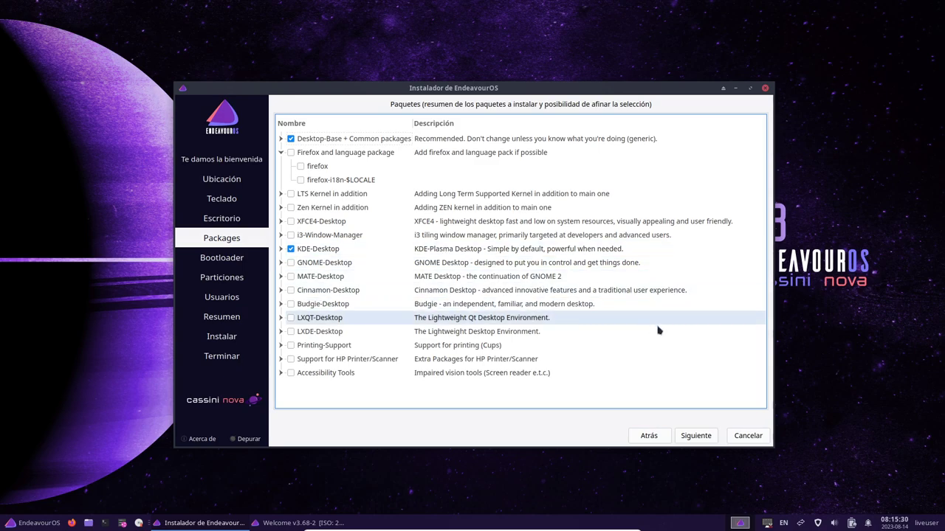
click(689, 436)
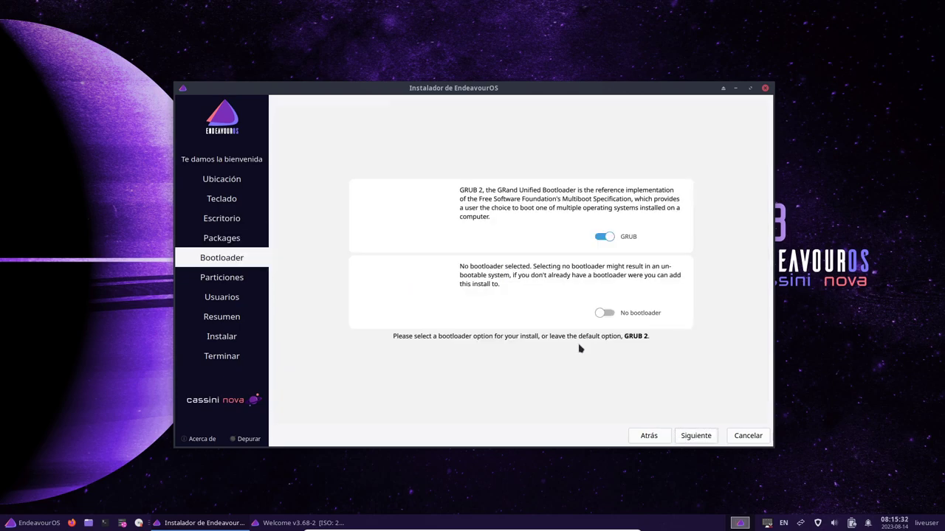
- Keep GRUB as the bootloader and proceed to partitioning
click(698, 436)
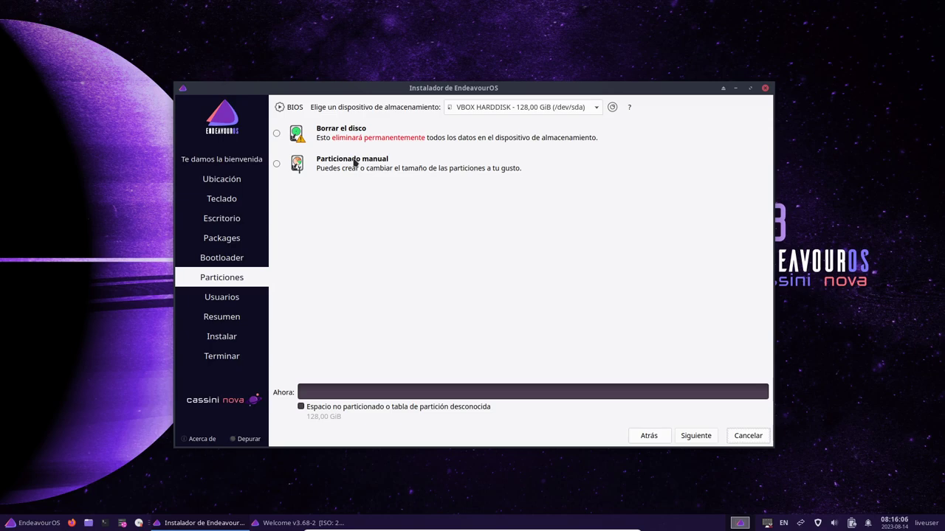
- Erase the whole disk using swap with hibernation and the ext4 filesystem
click(290, 133)
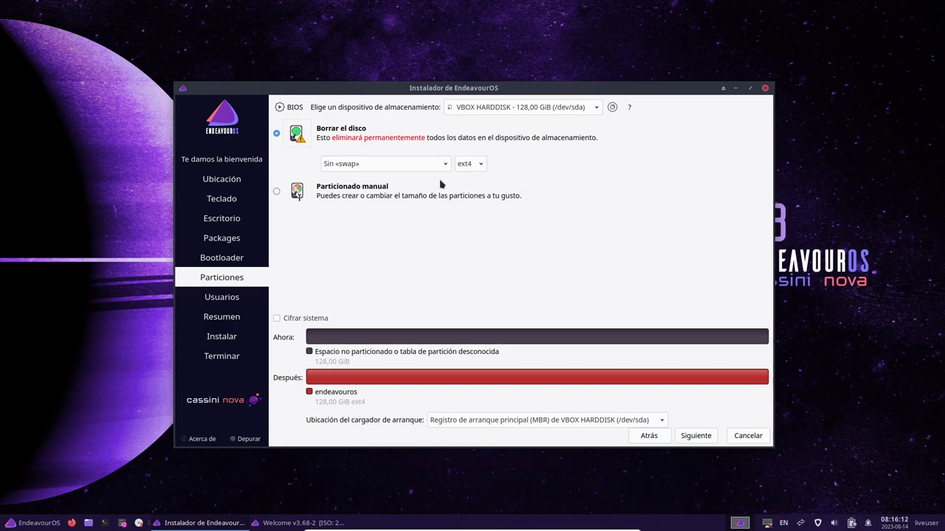
click(420, 169)
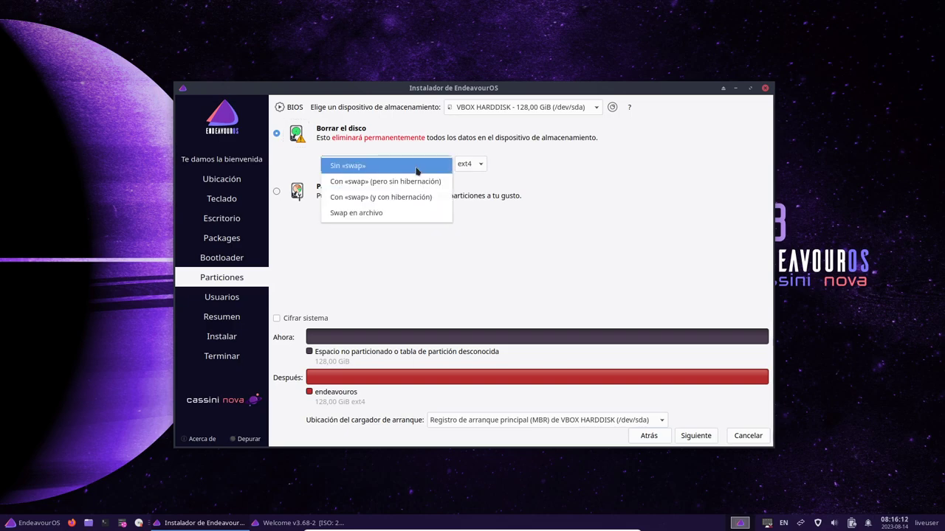
click(380, 197)
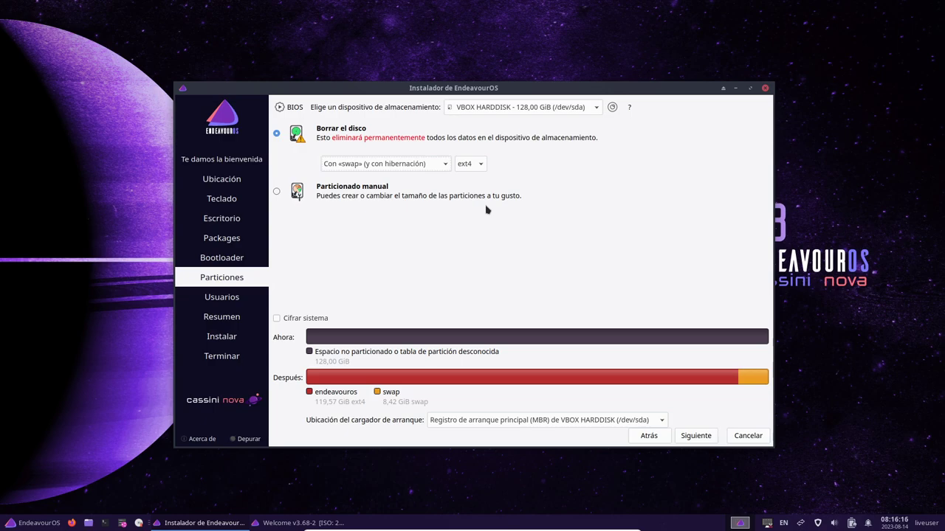
click(470, 165)
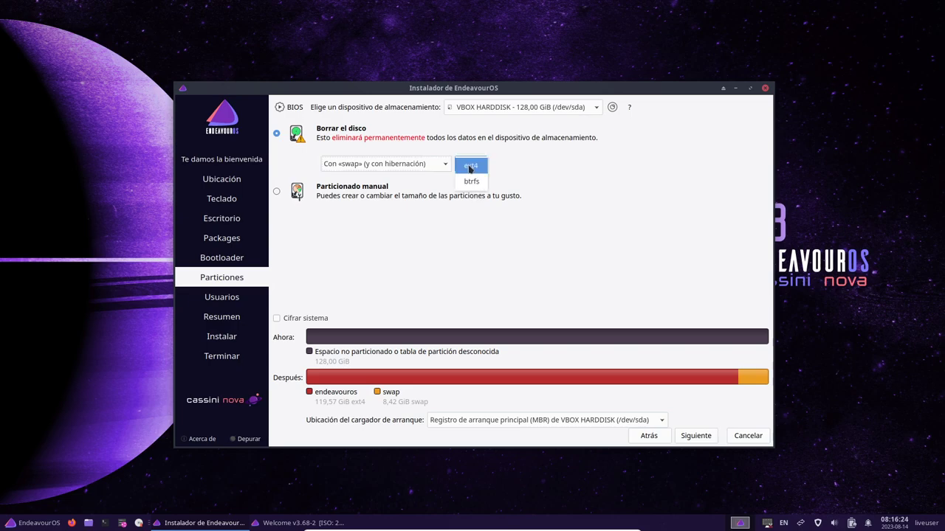
click(537, 176)
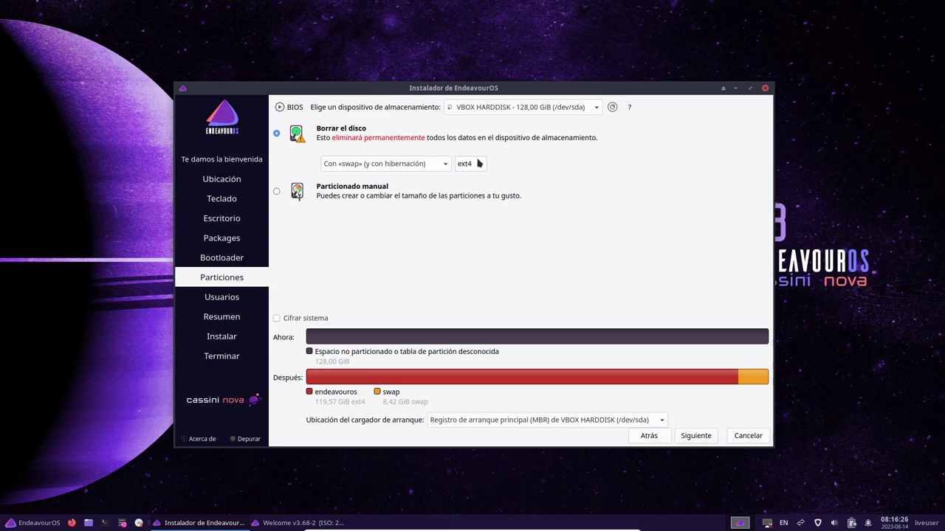
click(468, 170)
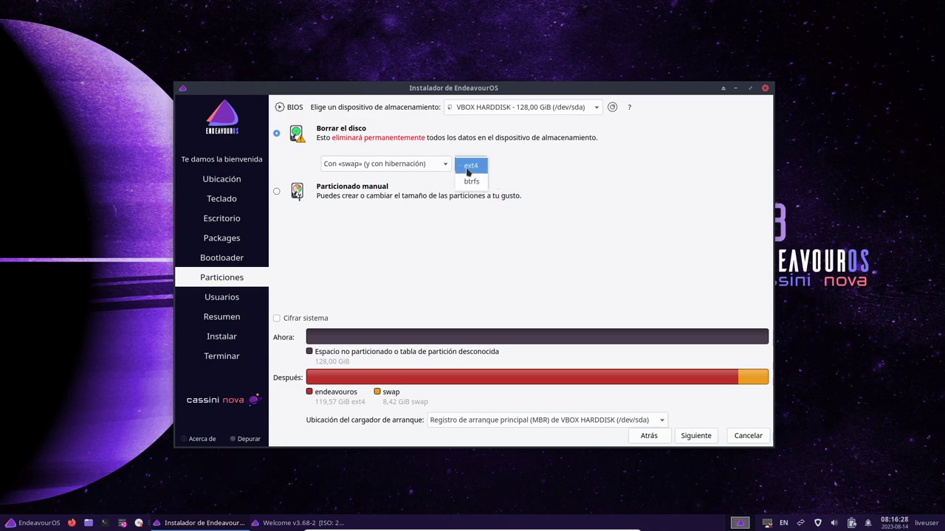
click(468, 172)
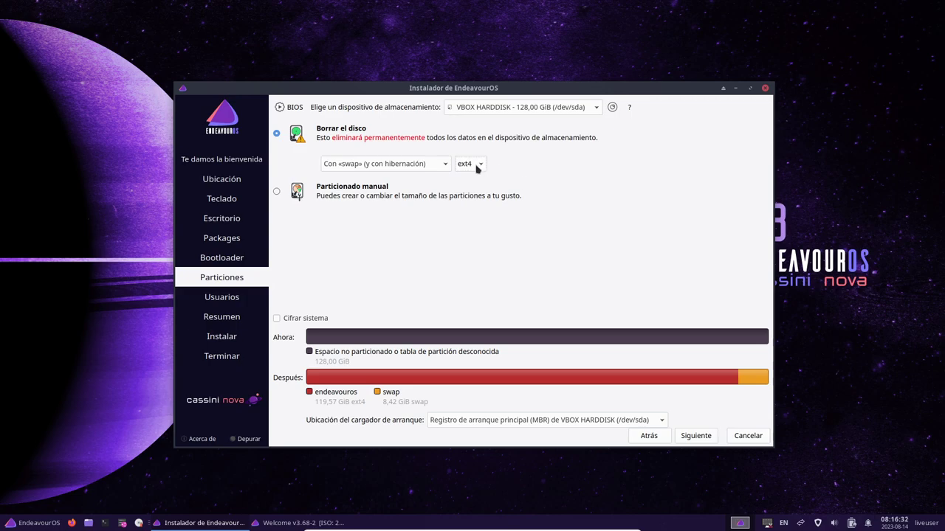
click(478, 167)
click(564, 193)
- Enter the user's name, adjust the computer name, and set a matching password twice
click(695, 440)
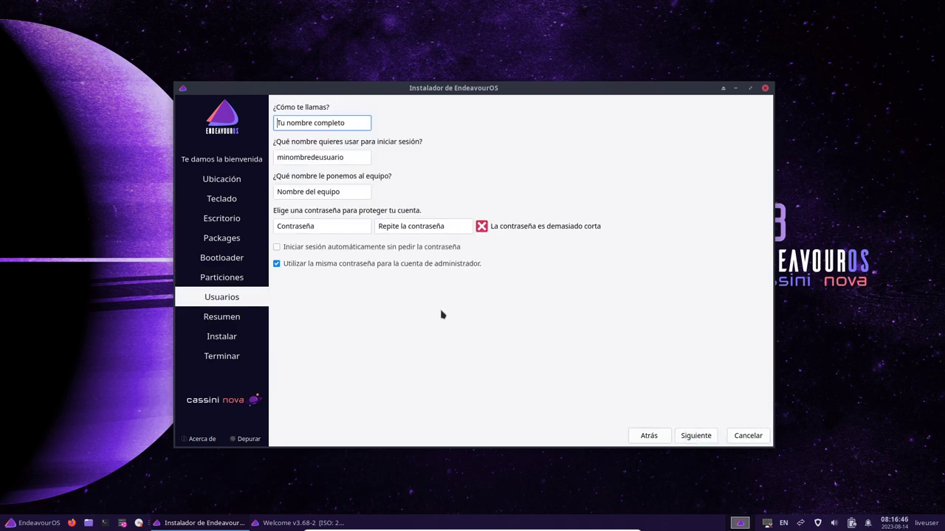
text(LibreByte)
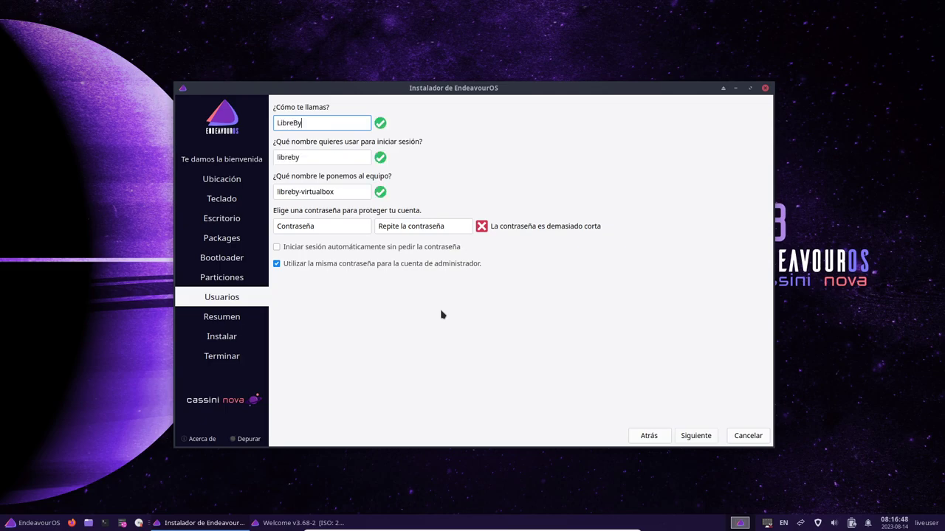
click(322, 191)
double_click(323, 191)
click(359, 230)
text(123)
click(404, 230)
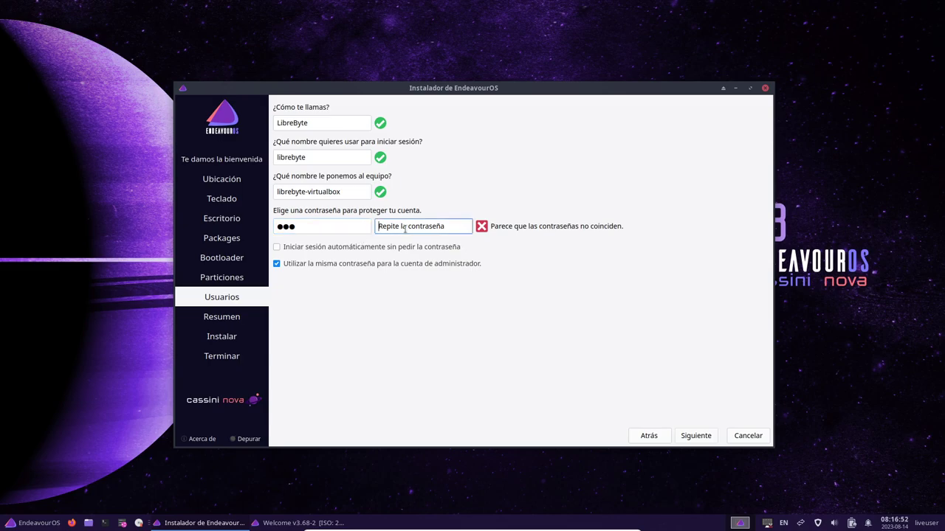
text(123)
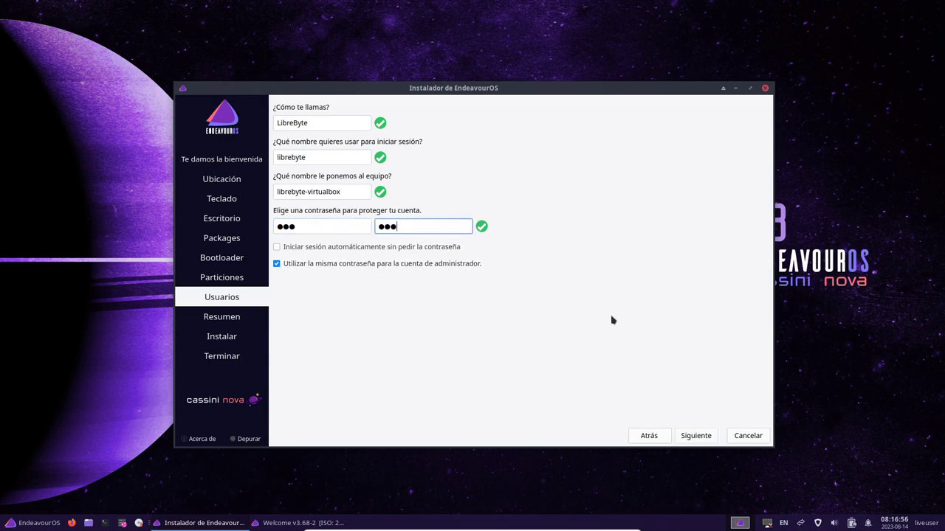
click(696, 436)
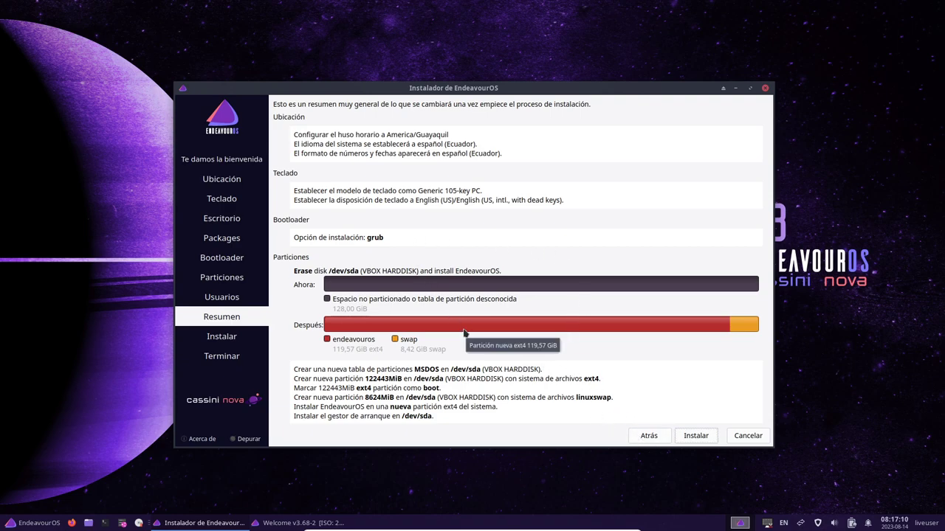
- Begin the installation and confirm it with Instalar ahora
click(700, 440)
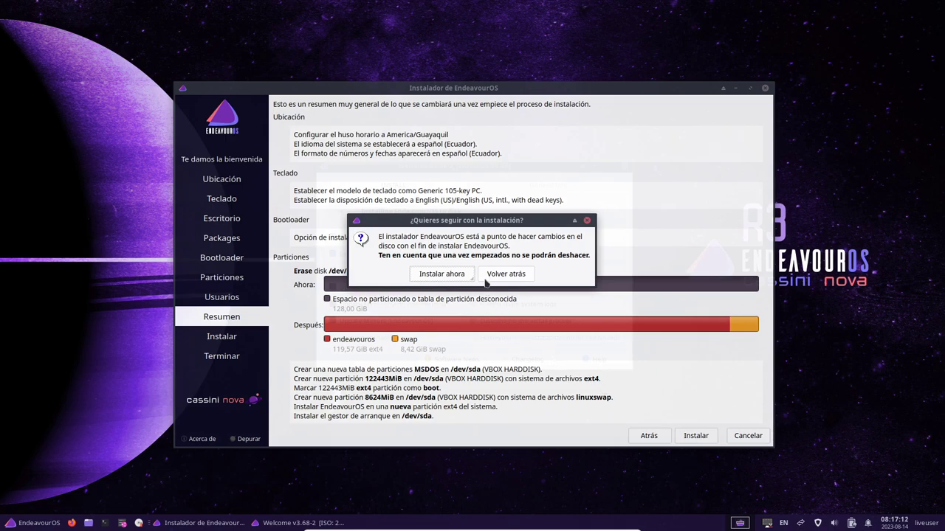
click(445, 277)
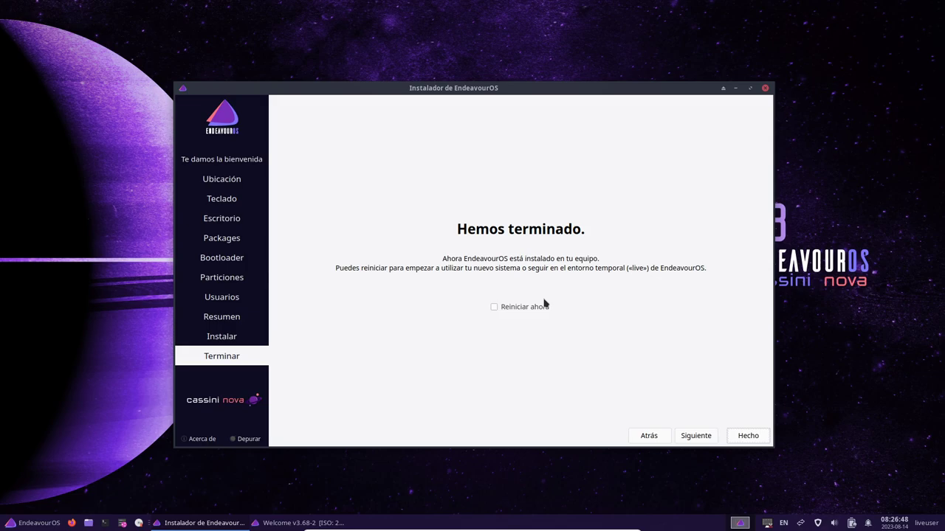
- Finish Calamares with Reiniciar ahora checked, then switch to VirtualBox Manager
click(517, 308)
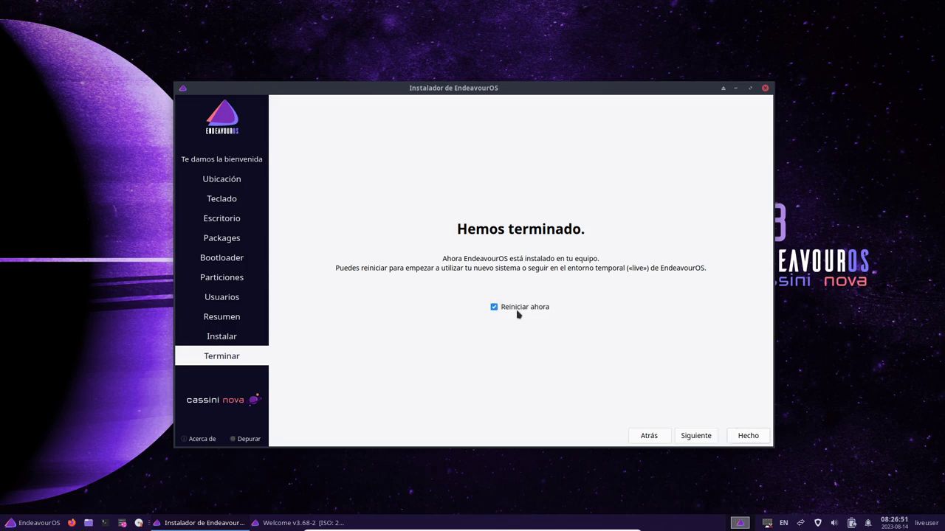
click(750, 436)
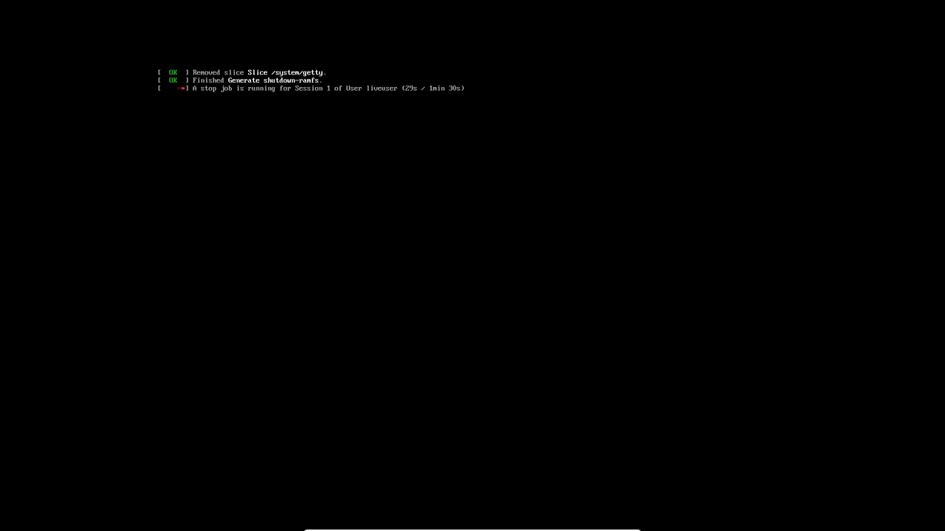
key(alt+Tab)
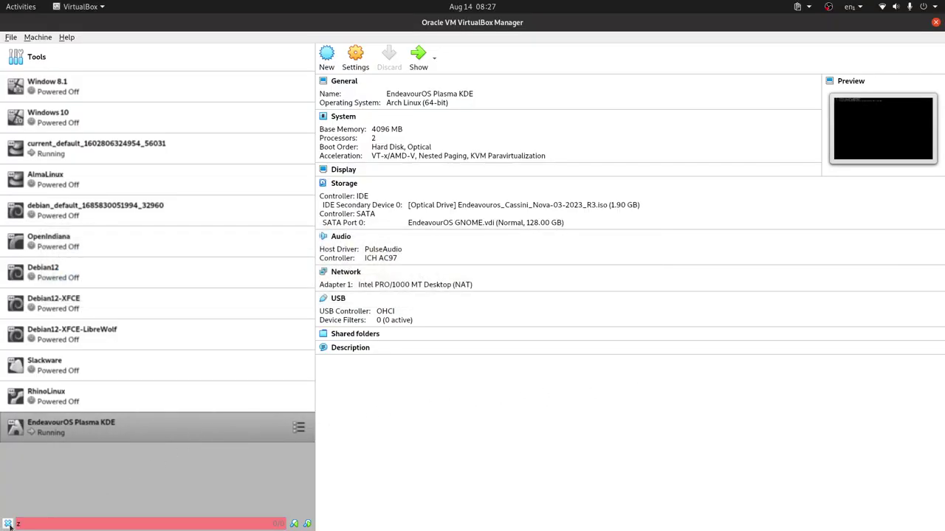
- Power off the EndeavourOS Plasma KDE VM via Close > Power Off and start it again
click(95, 434)
right_click(97, 434)
mouse_move(183, 334)
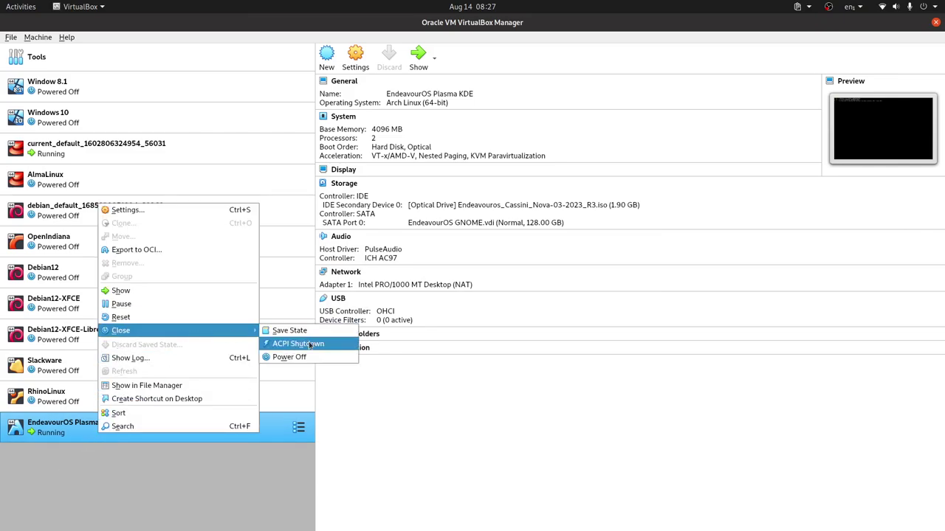
click(295, 357)
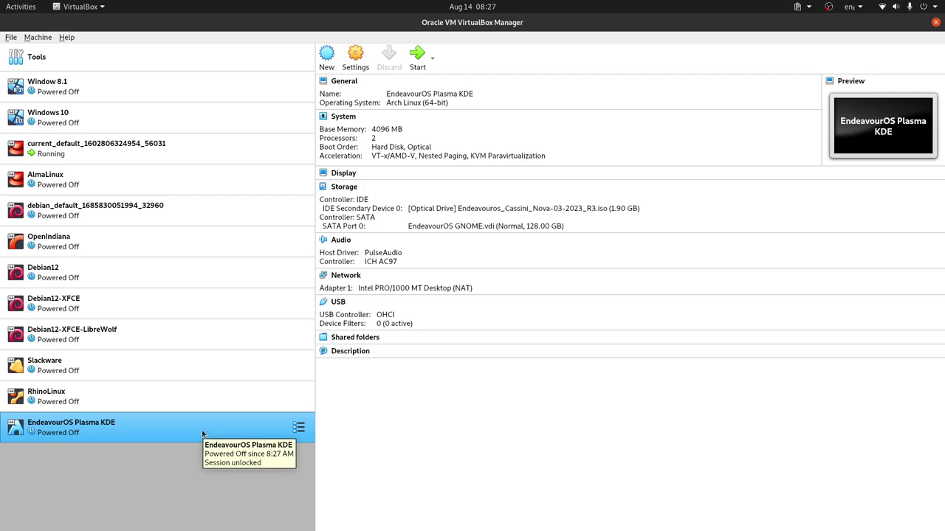
double_click(203, 434)
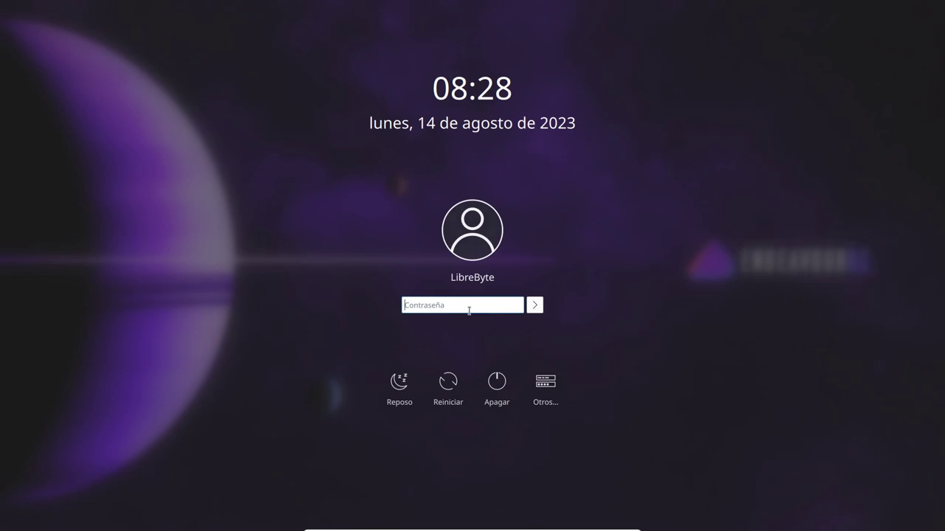
- Log in with the user's password, then switch to VirtualBox Manager and back to the VM
text(***)
key(Return)
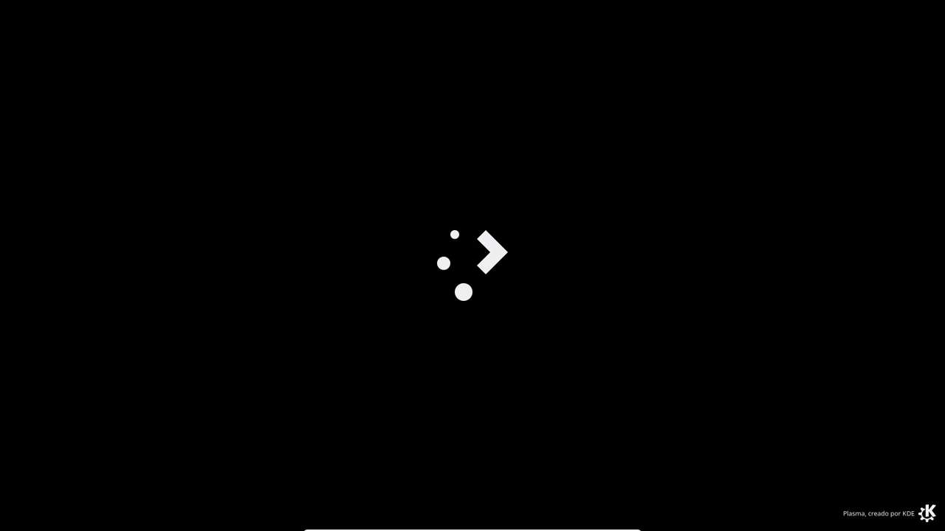
key(alt+Tab)
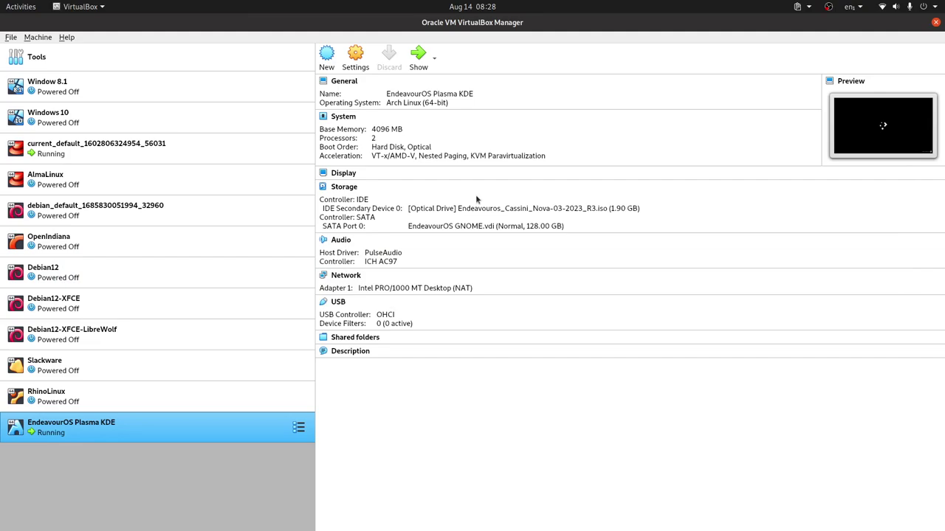
key(alt+Tab)
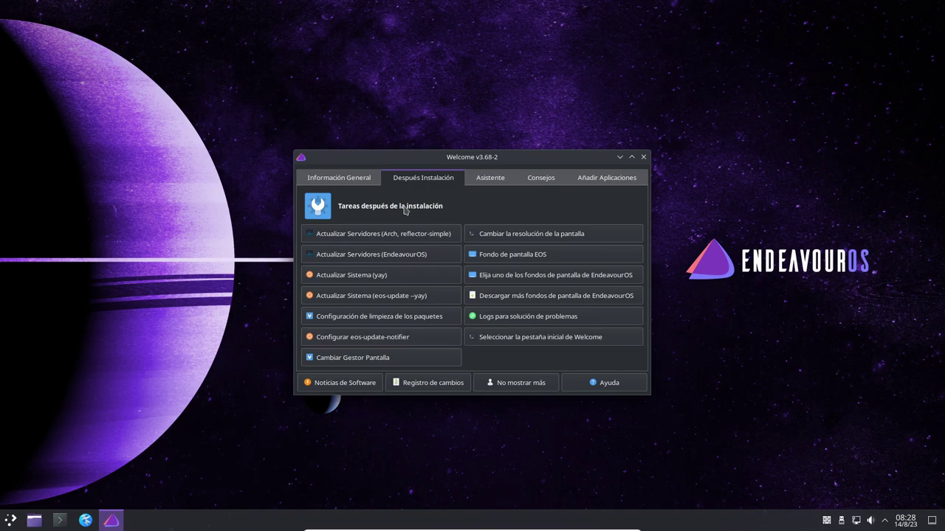
- Browse the Welcome tabs Información General, Asistente, Consejos and Añadir Aplicaciones, then close the window
click(343, 180)
click(435, 182)
click(510, 180)
click(543, 181)
click(590, 181)
click(490, 181)
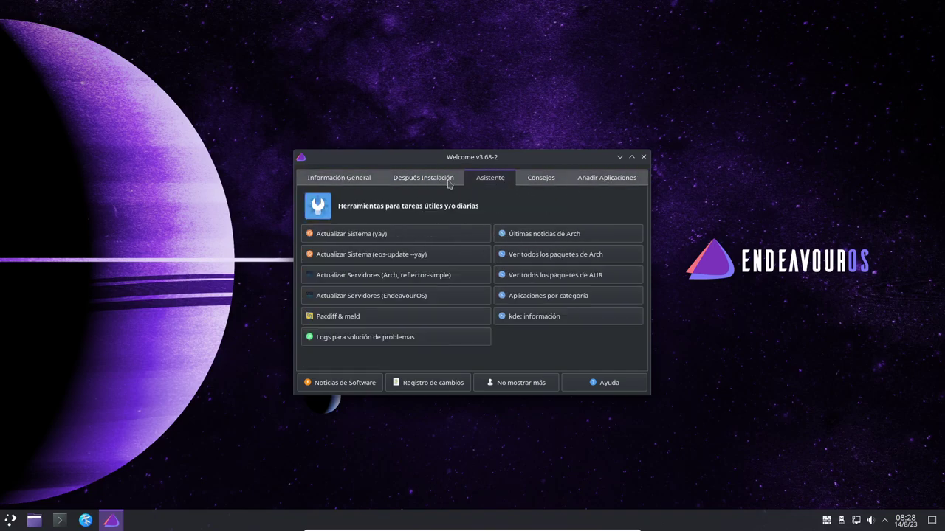
click(336, 182)
click(643, 157)
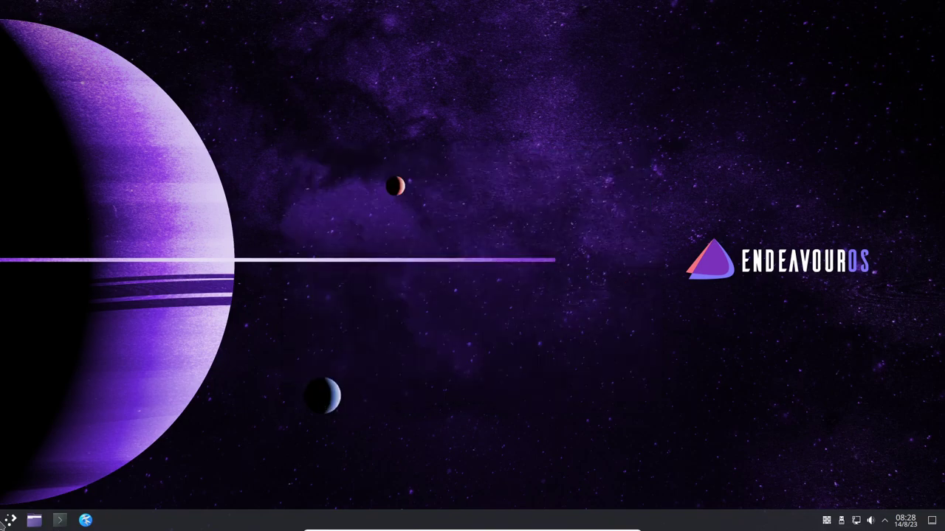
- Open the Kickoff launcher, focus its search field, and switch to the Lugares view
click(11, 521)
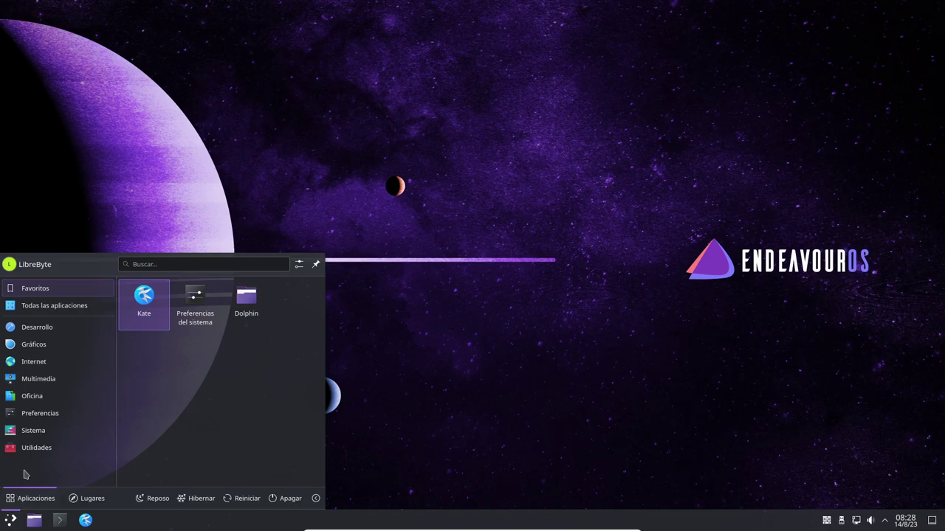
click(177, 265)
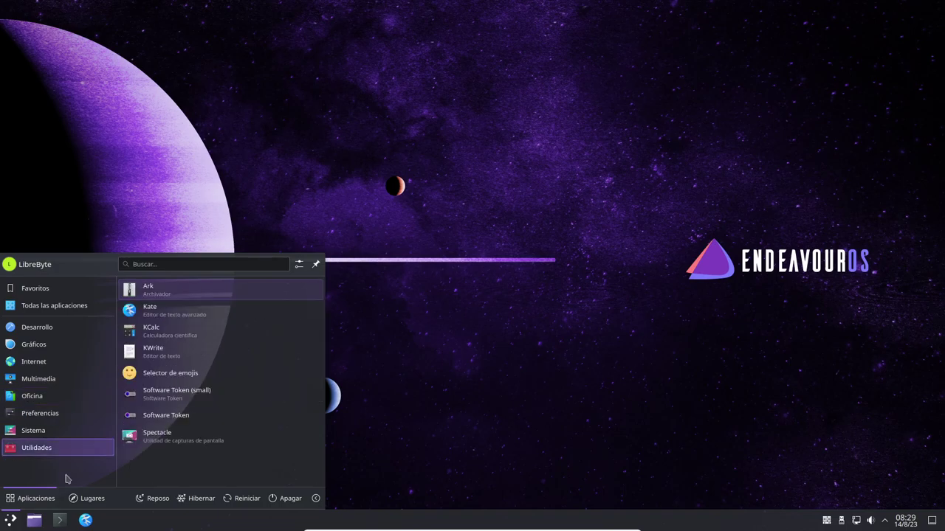
click(92, 501)
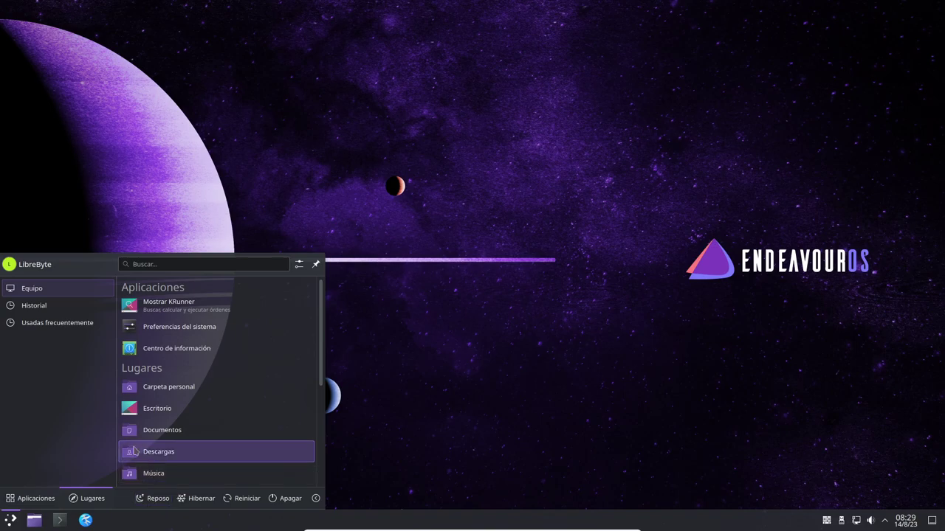
- Return Kickoff to Aplicaciones and show the Desarrollo category with Kate and Meld
click(34, 500)
mouse_move(55, 328)
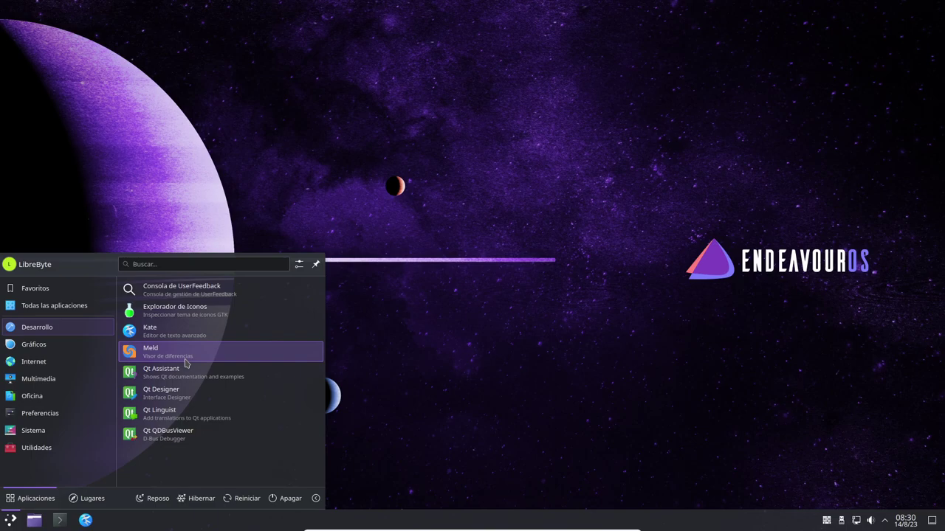
- Browse the Gráficos, Internet, Oficina, Preferencias, Sistema and Utilidades categories, then close the launcher
mouse_move(76, 341)
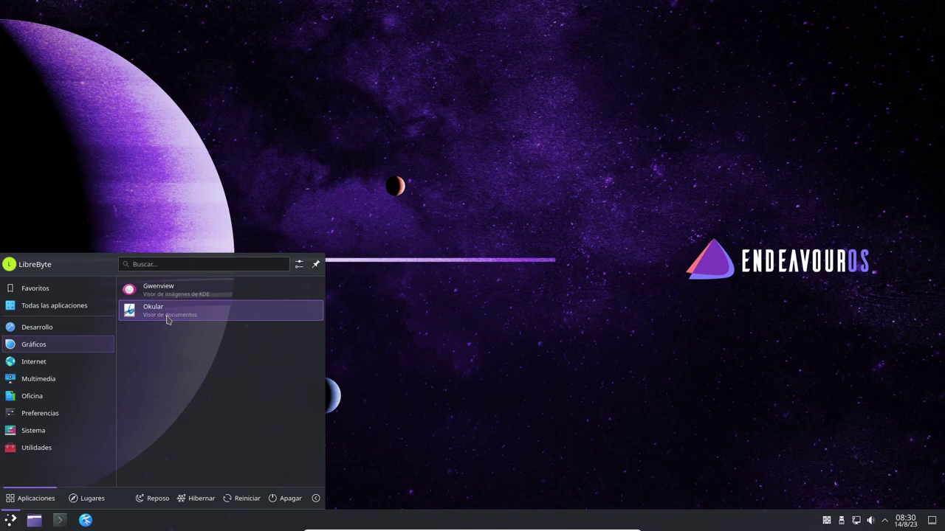
mouse_move(62, 369)
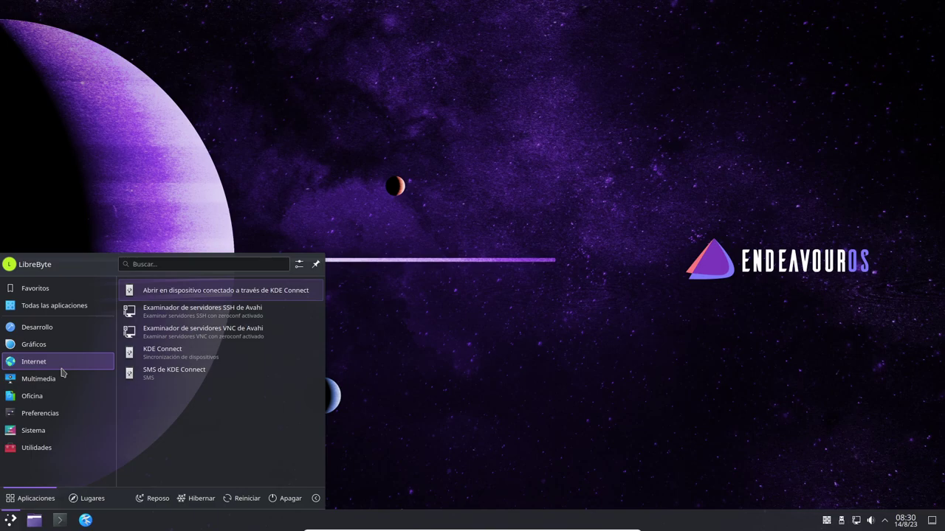
mouse_move(66, 389)
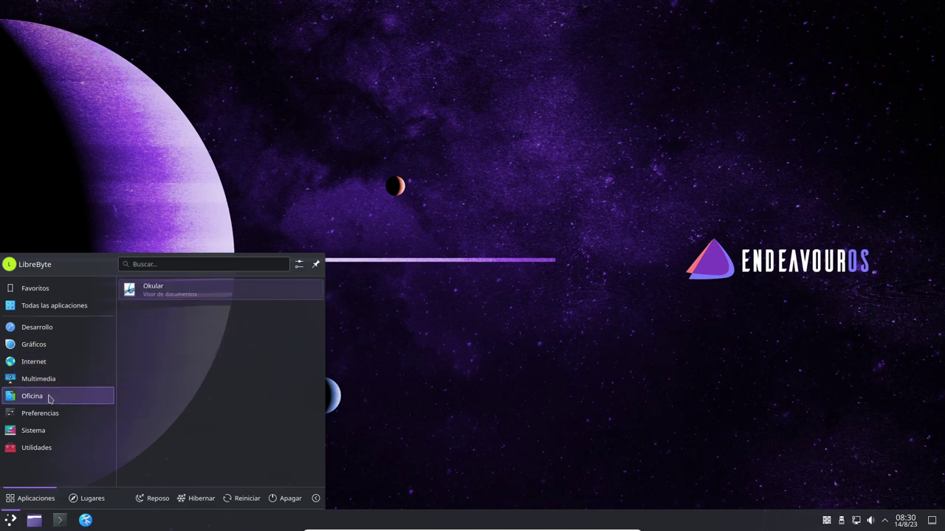
mouse_move(74, 415)
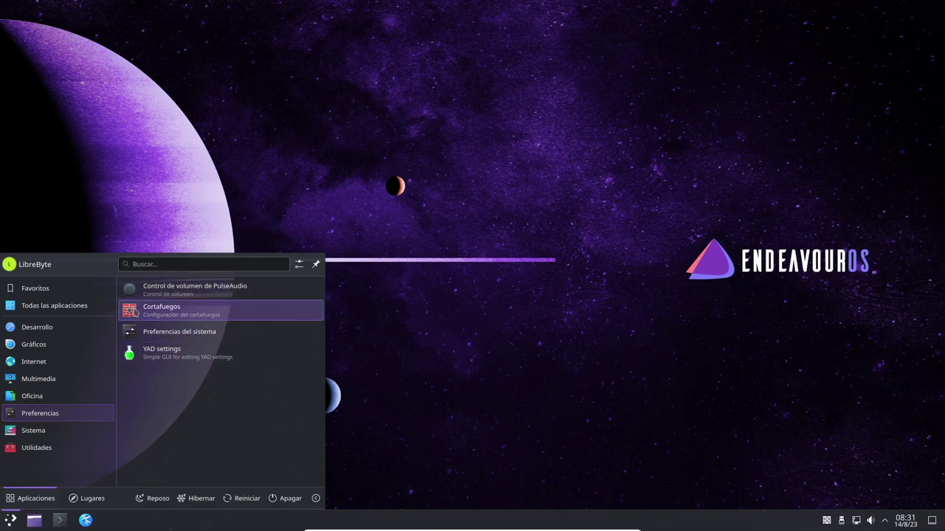
mouse_move(66, 436)
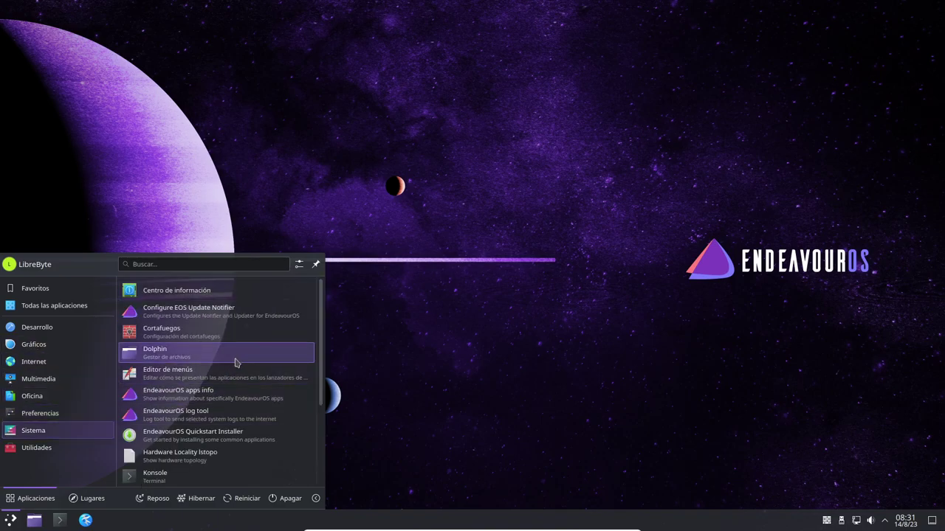
scroll(235, 362, down, 3)
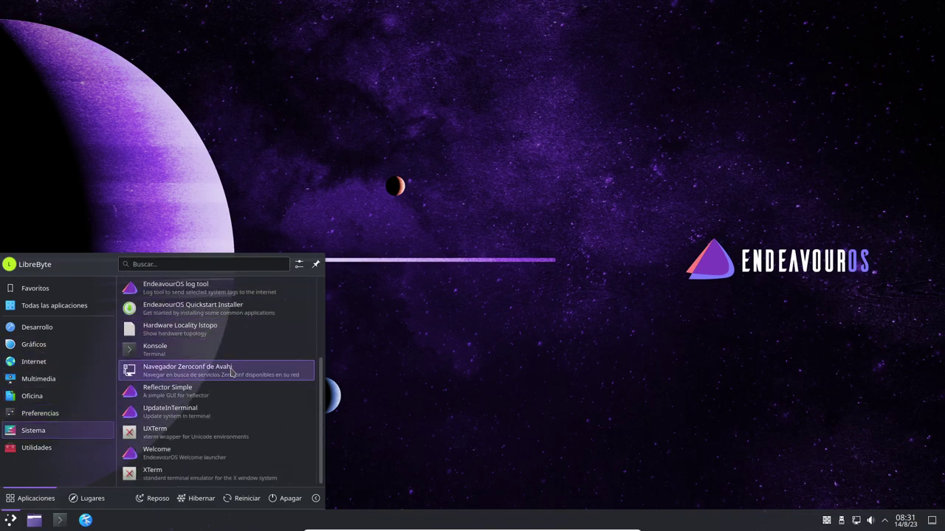
scroll(231, 372, up, 3)
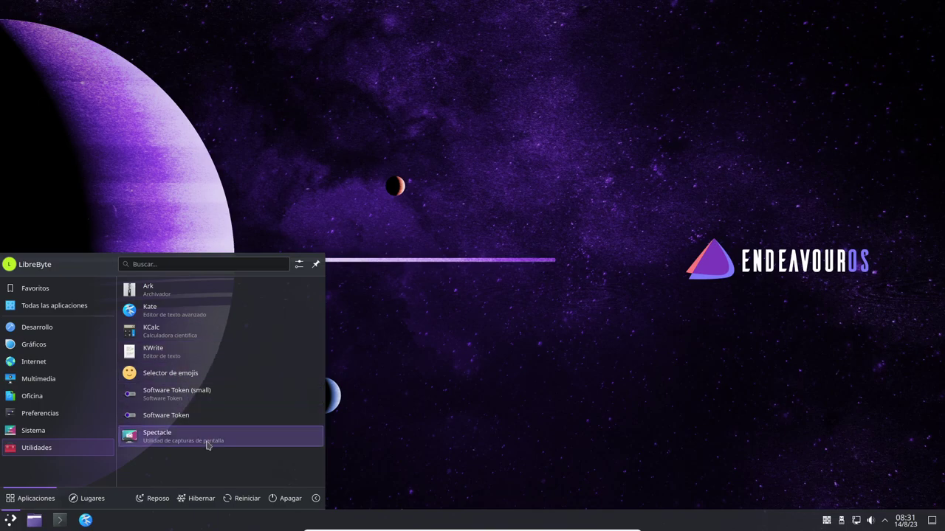
click(375, 394)
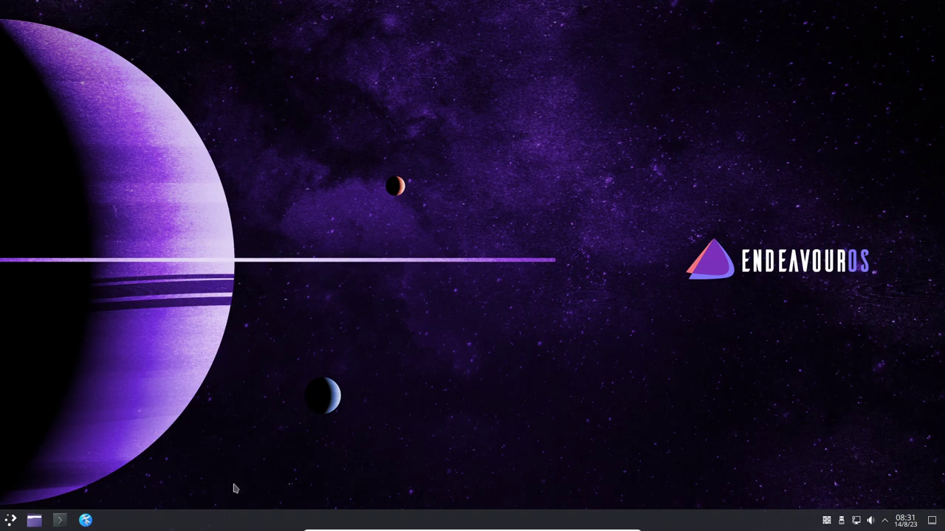
- Reopen the application launcher briefly and close it again
click(8, 524)
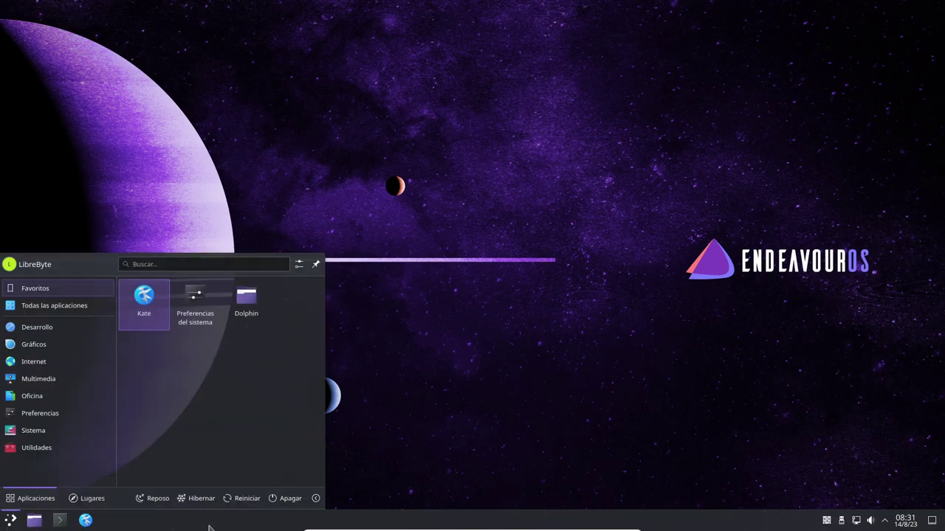
mouse_move(582, 527)
mouse_move(848, 527)
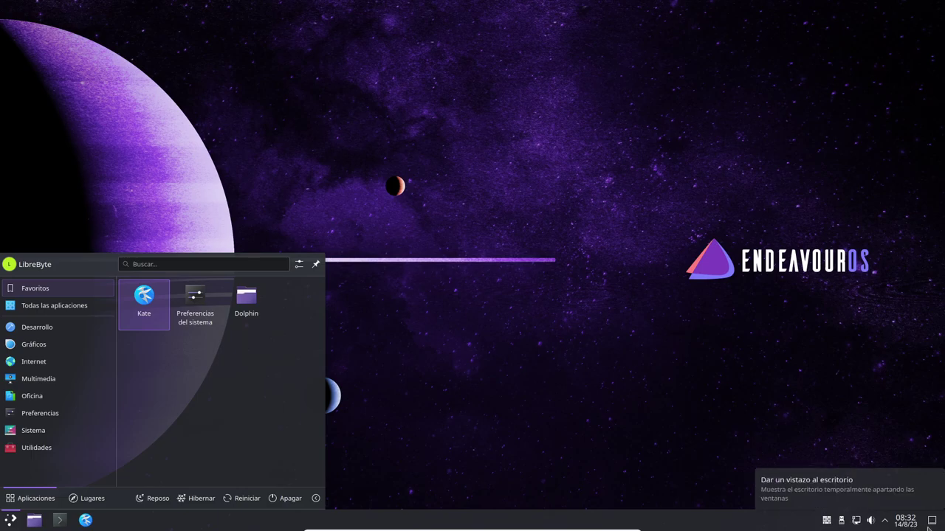
click(761, 427)
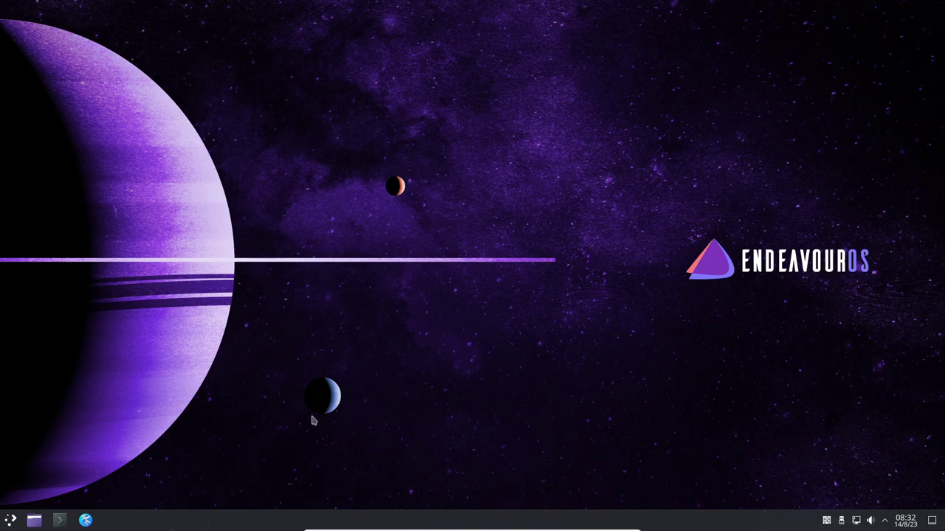
- Open Dolphin from the taskbar and maximize it on the home folder
click(34, 521)
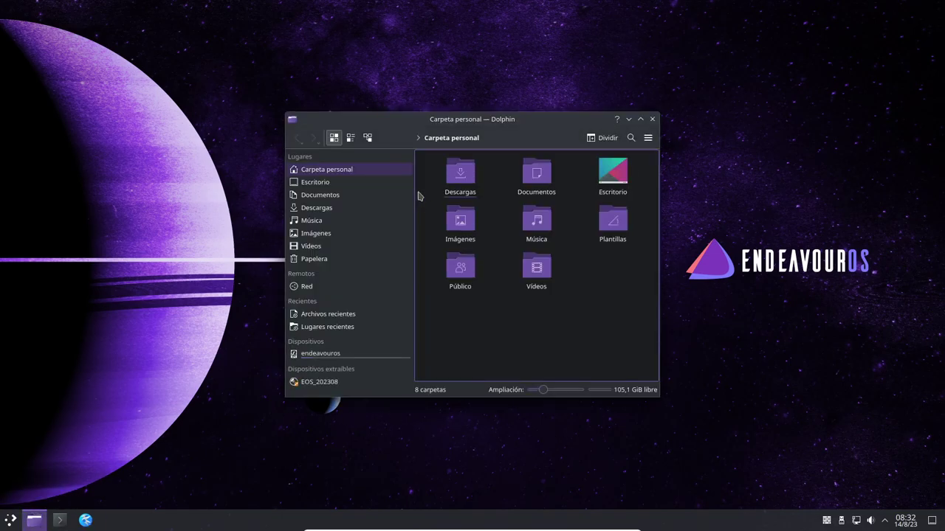
click(640, 120)
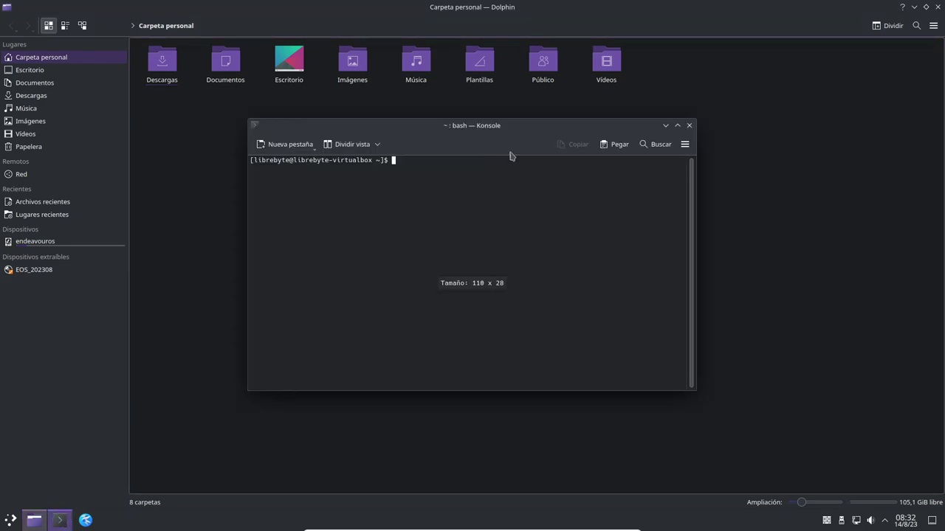
- Maximize Konsole and run 'sudo pacman -S phalcon', authenticating with sudo
click(677, 125)
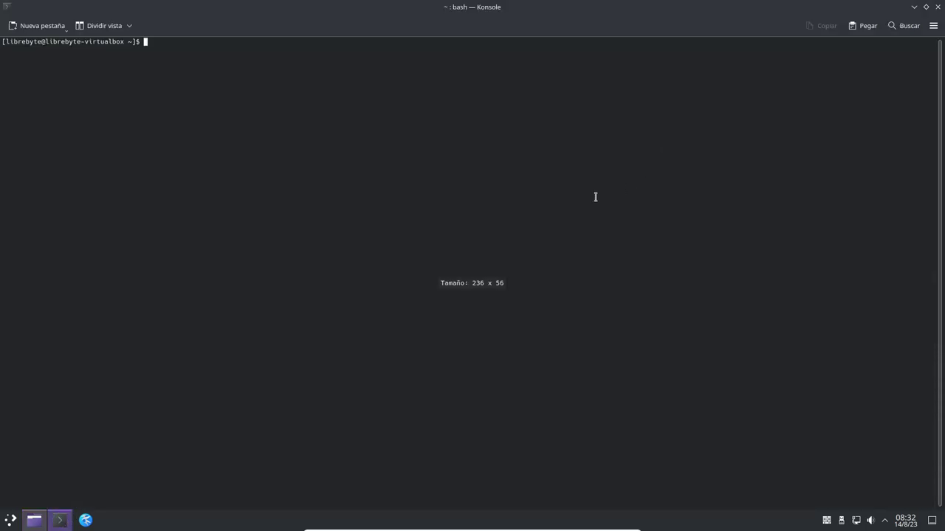
text(cd)
key(BackSpace)
key(BackSpace)
text(sudo )
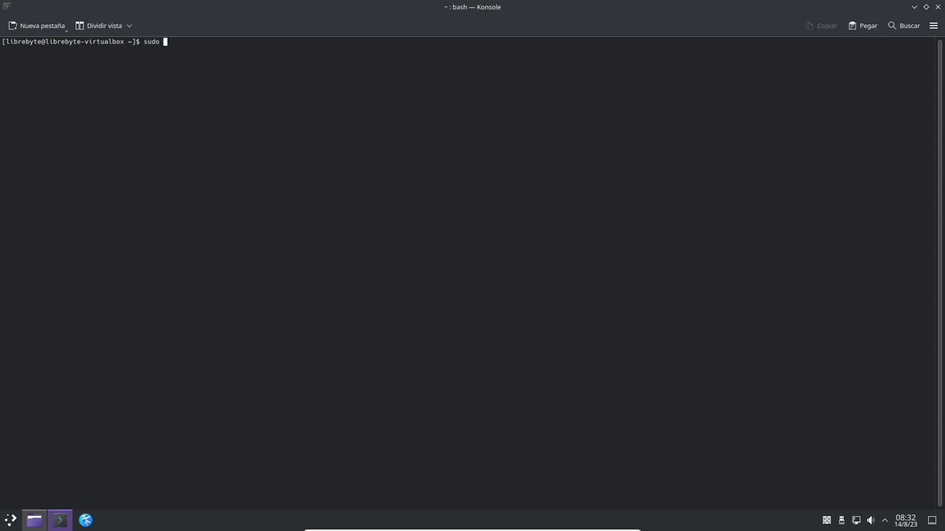
text(pacman -S phaloc)
key(BackSpace)
key(BackSpace)
text(con)
key(Return)
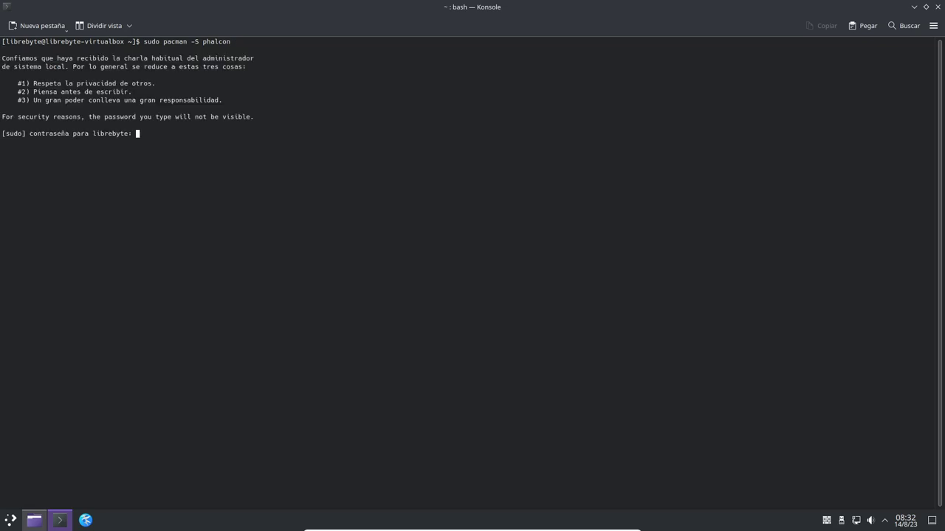
key(Return)
- Retry the install with the package name changed to falcon
key(Up)
key(Left)
key(Left)
key(Left)
key(Left)
key(Left)
key(BackSpace)
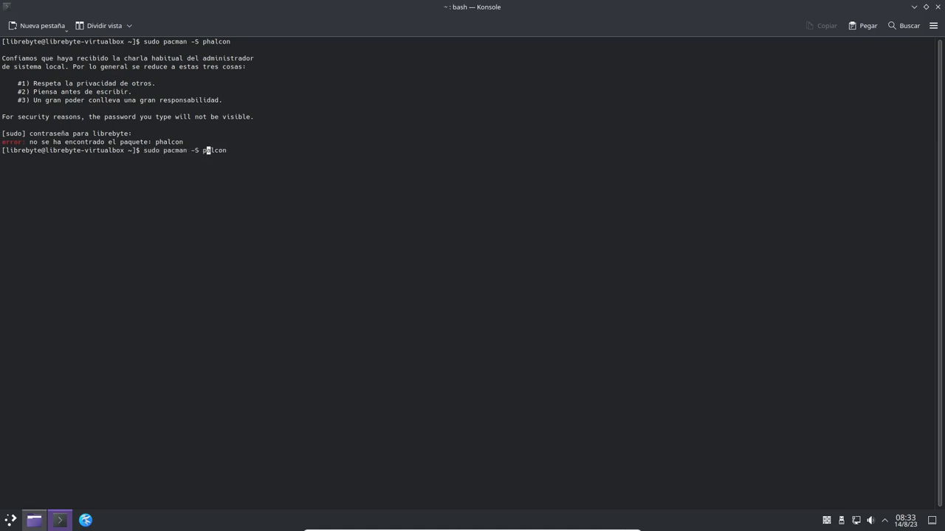
key(BackSpace)
text(f)
key(Return)
- Retry 'sudo pacman -S phalcon', which fails with package not found
key(Up)
key(BackSpace)
key(BackSpace)
key(BackSpace)
key(BackSpace)
key(BackSpace)
key(BackSpace)
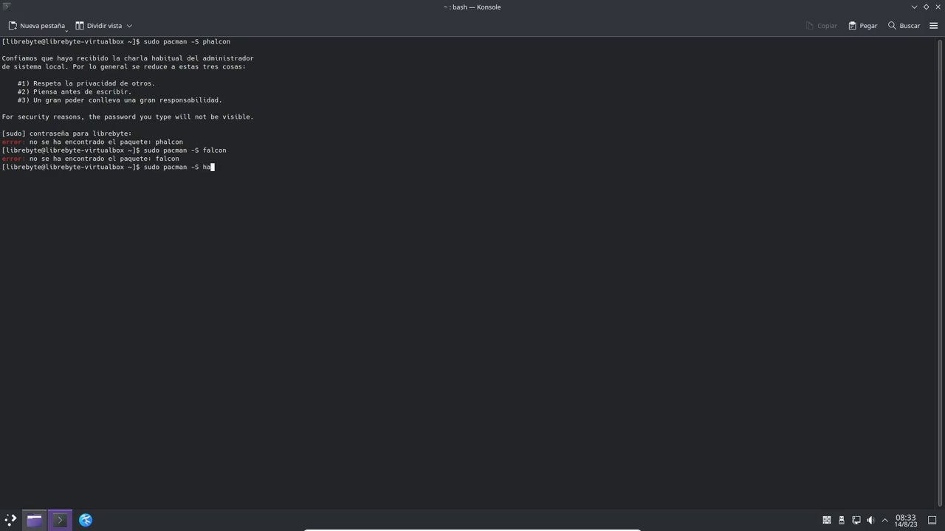
text(pah)
key(BackSpace)
key(BackSpace)
text(halcon)
key(Return)
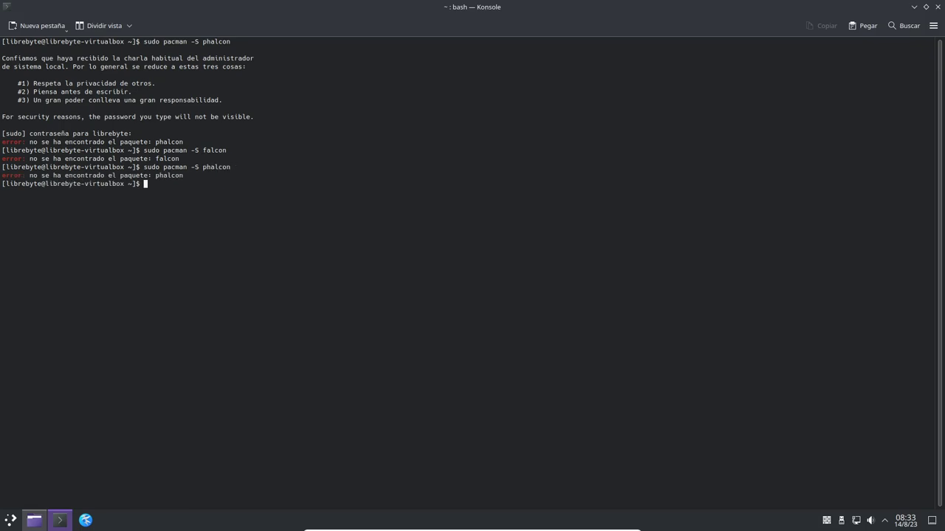
- Rewrite the command as a 'pacman -Ss browser|grep -i alcon' search
key(Up)
key(BackSpace)
key(BackSpace)
key(BackSpace)
key(BackSpace)
key(BackSpace)
key(BackSpace)
key(BackSpace)
key(BackSpace)
text(s browser|grep -i alcon)
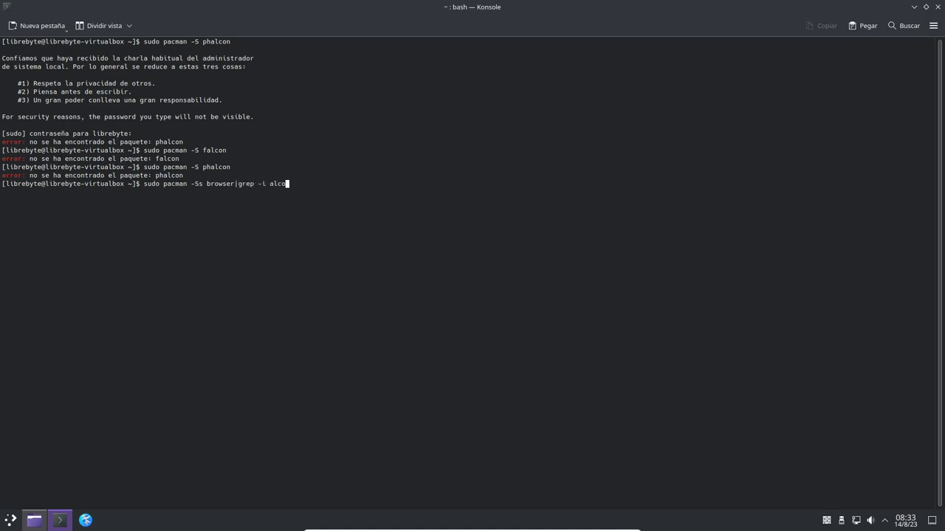
- Run the browser searches filtered for alcon and then alch, both returning nothing
key(Return)
key(Up)
key(Left)
key(Left)
key(Delete)
text(h)
key(Return)
- Search the repositories with 'sudo pacman -Ss falkon', finding extra/falkon 23.04.3-1
key(Up)
key(BackSpace)
key(BackSpace)
key(BackSpace)
key(BackSpace)
text(fa)
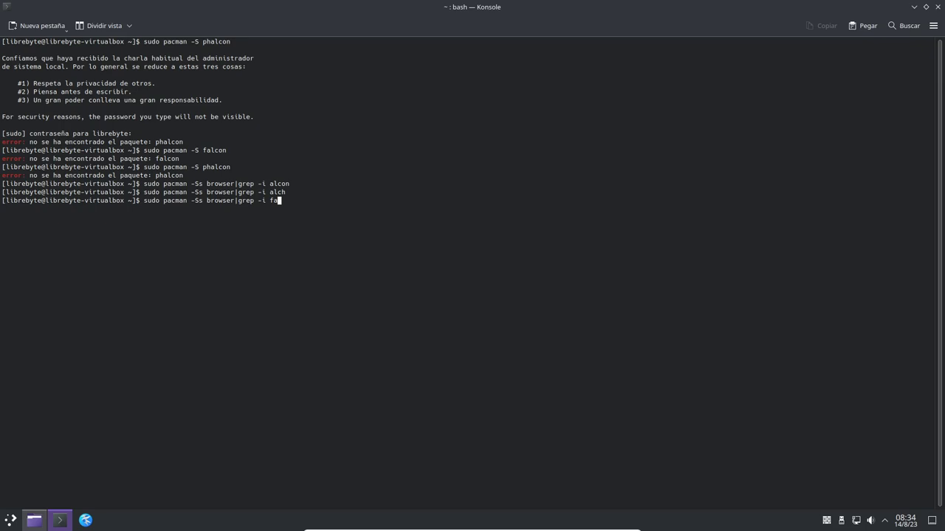
text(lkon)
key(BackSpace)
key(BackSpace)
key(BackSpace)
key(BackSpace)
key(BackSpace)
key(BackSpace)
key(BackSpace)
key(BackSpace)
key(BackSpace)
key(BackSpace)
key(BackSpace)
key(BackSpace)
key(BackSpace)
key(BackSpace)
key(BackSpace)
key(BackSpace)
key(BackSpace)
key(BackSpace)
key(BackSpace)
key(BackSpace)
key(BackSpace)
key(BackSpace)
text(falkon)
key(Return)
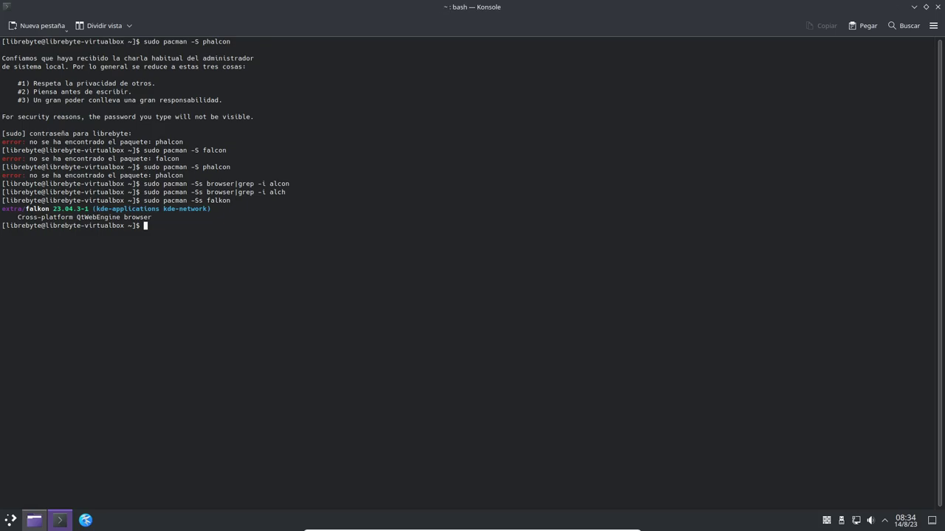
- Install falkon 23.04.3-1 with pacman -S falkon, confirm with S, and launch Falkon from the taskbar
text(phalcon)
key(BackSpace)
key(BackSpace)
key(BackSpace)
key(BackSpace)
key(BackSpace)
key(BackSpace)
key(BackSpace)
key(Up)
key(BackSpace)
key(Return)
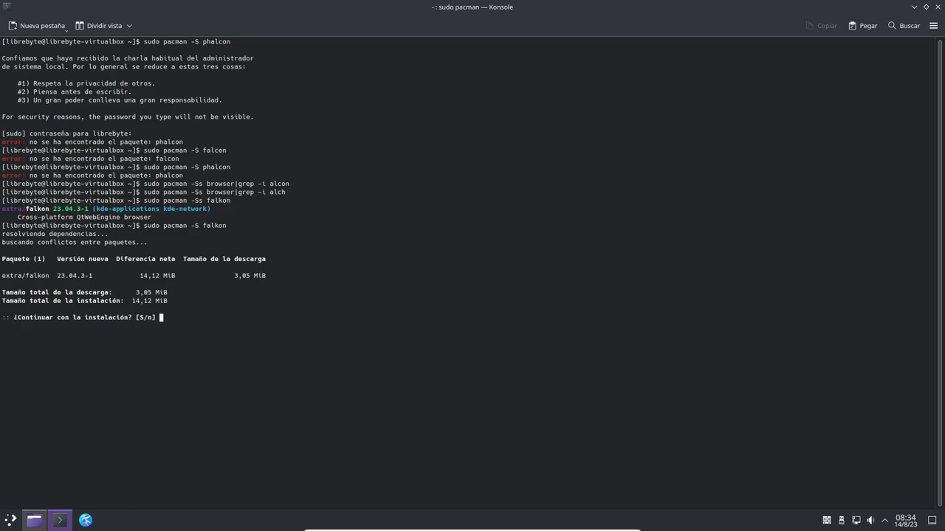
text(S)
key(Return)
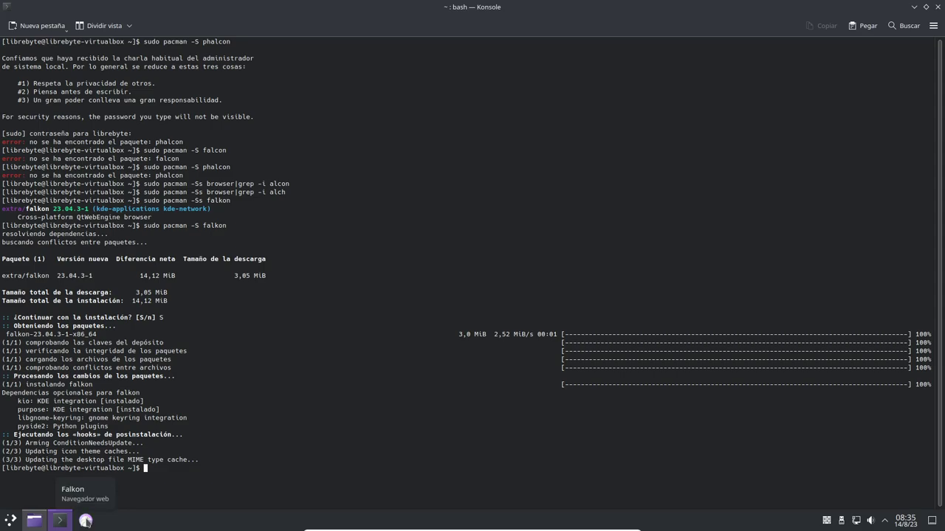
click(86, 520)
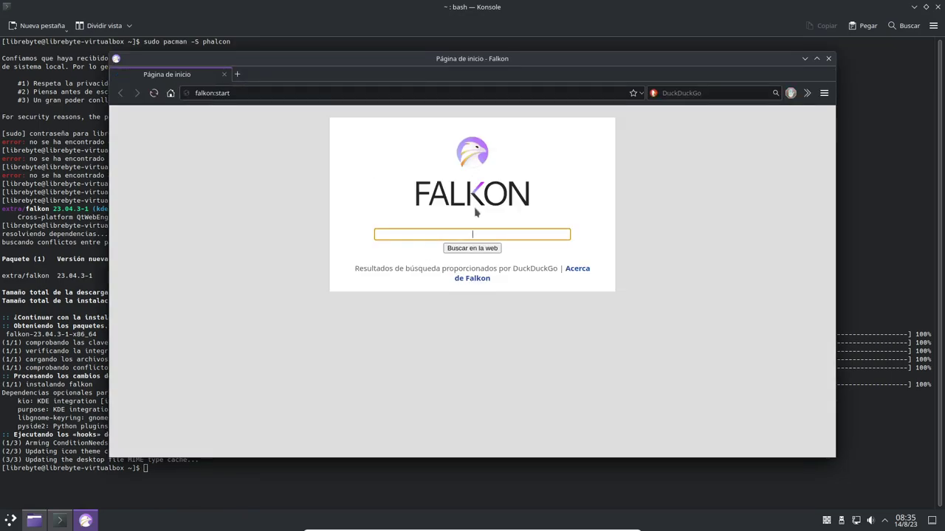
- Maximize Falkon's falkon:start page, browse the launcher categories and Favoritos, then minimize Falkon back to Konsole
double_click(489, 59)
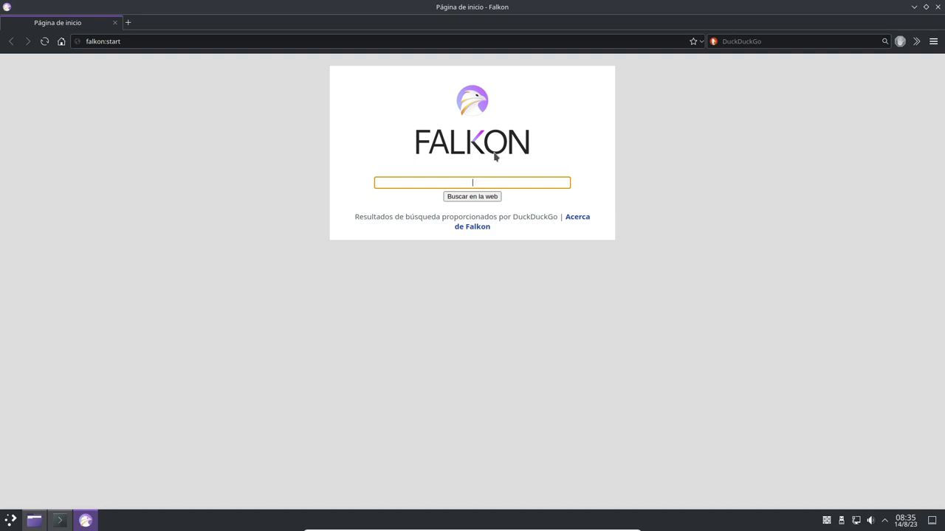
click(753, 212)
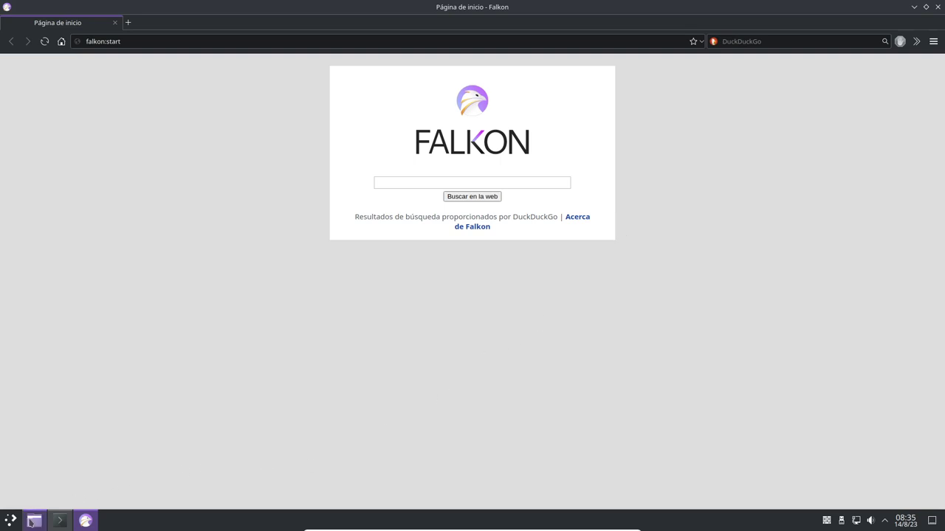
click(11, 522)
mouse_move(68, 313)
mouse_move(60, 347)
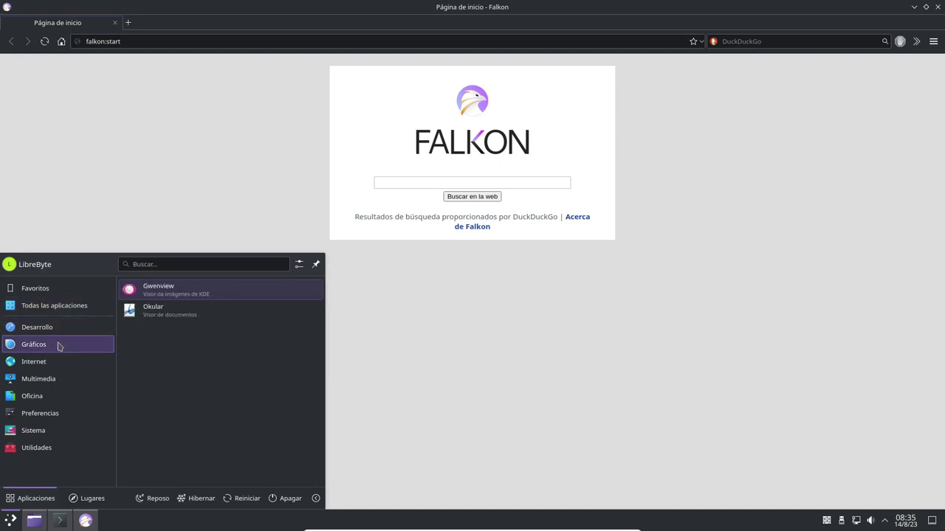
mouse_move(53, 367)
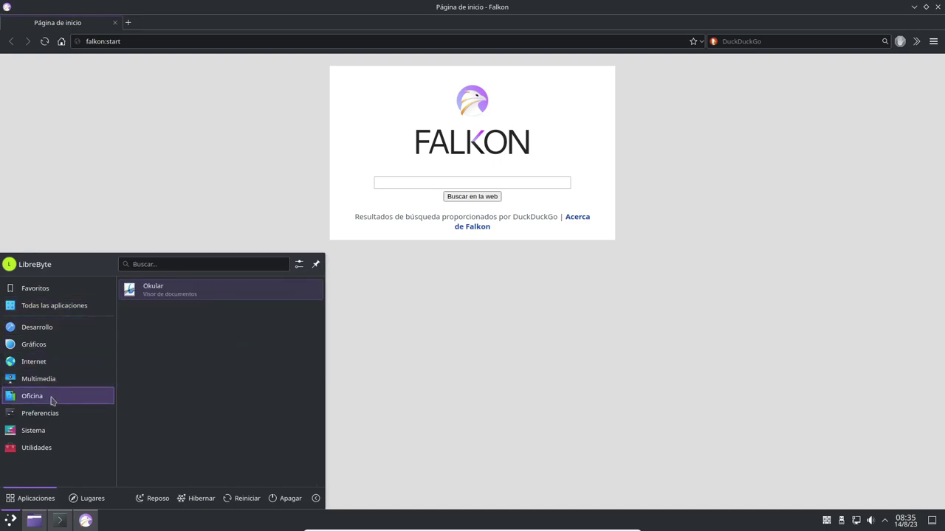
mouse_move(47, 428)
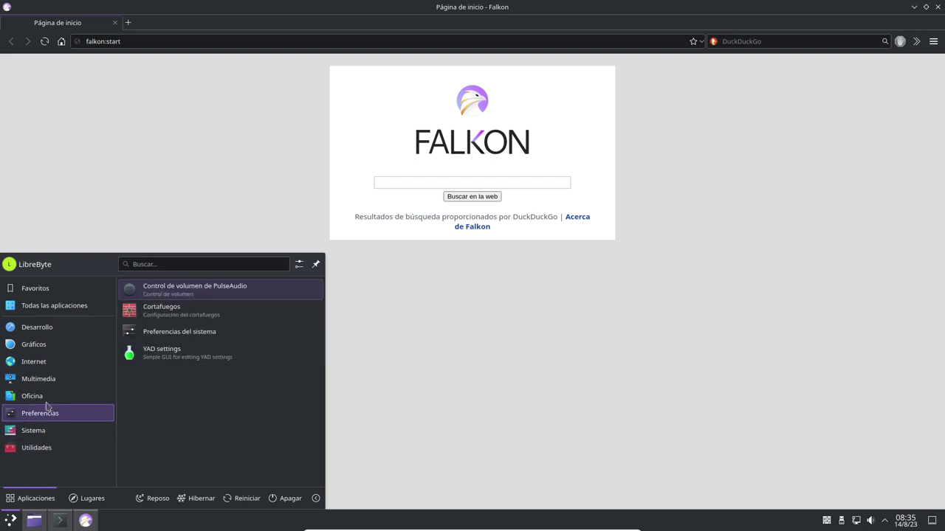
mouse_move(45, 292)
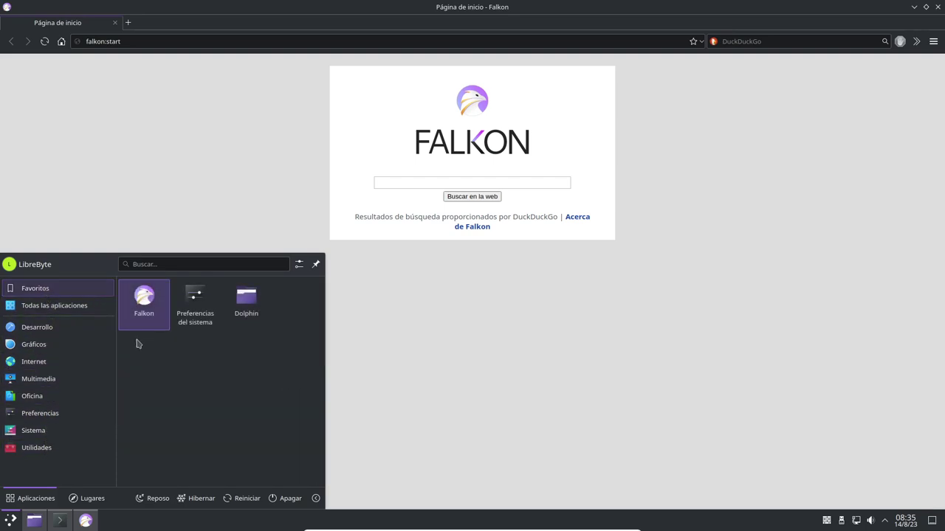
click(450, 410)
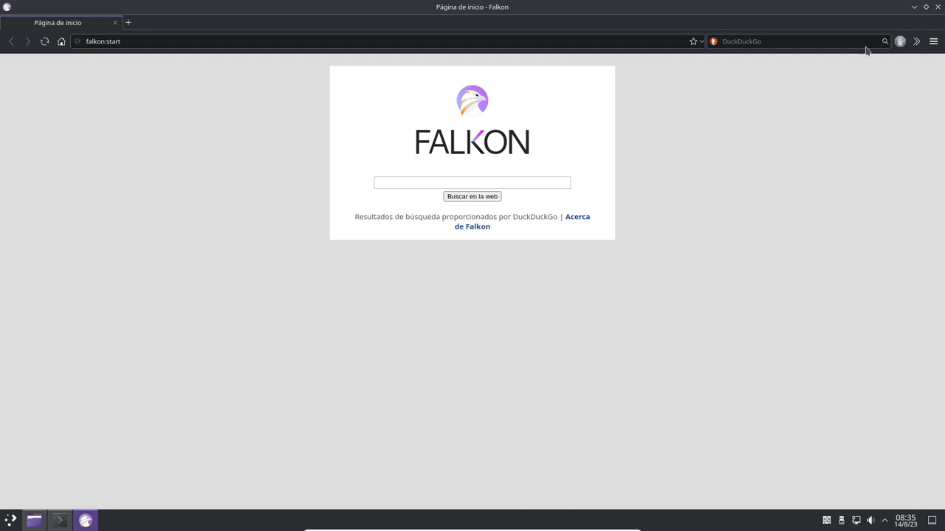
click(937, 7)
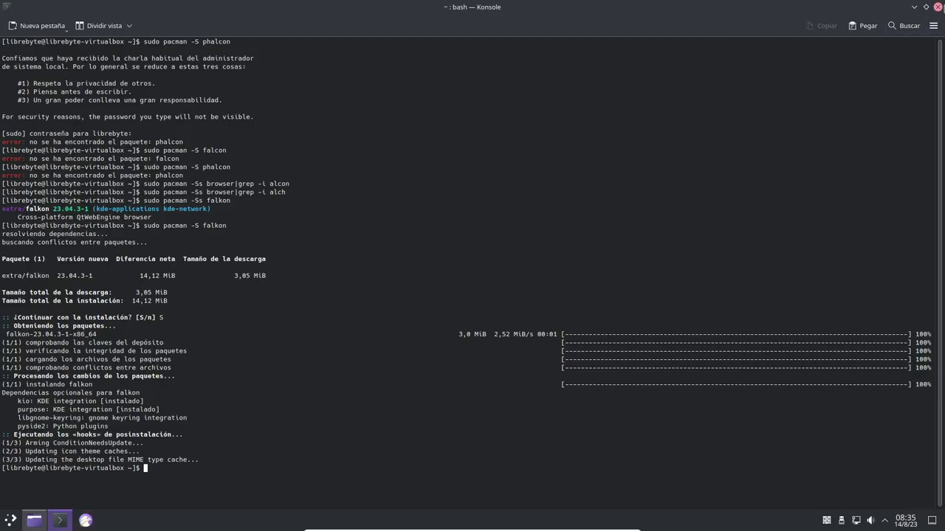
- Close Konsole and Dolphin, then start Preferencias del sistema from the launcher's Favoritos
click(938, 7)
click(937, 7)
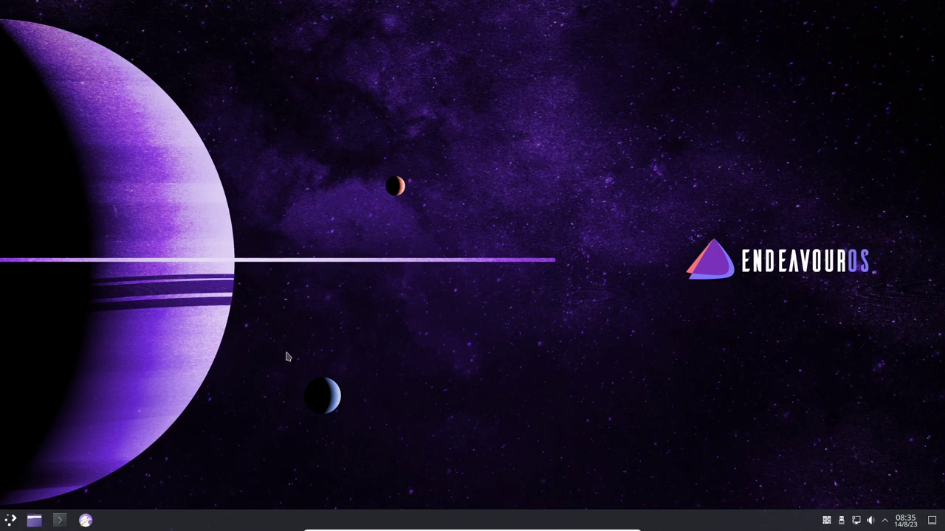
click(10, 521)
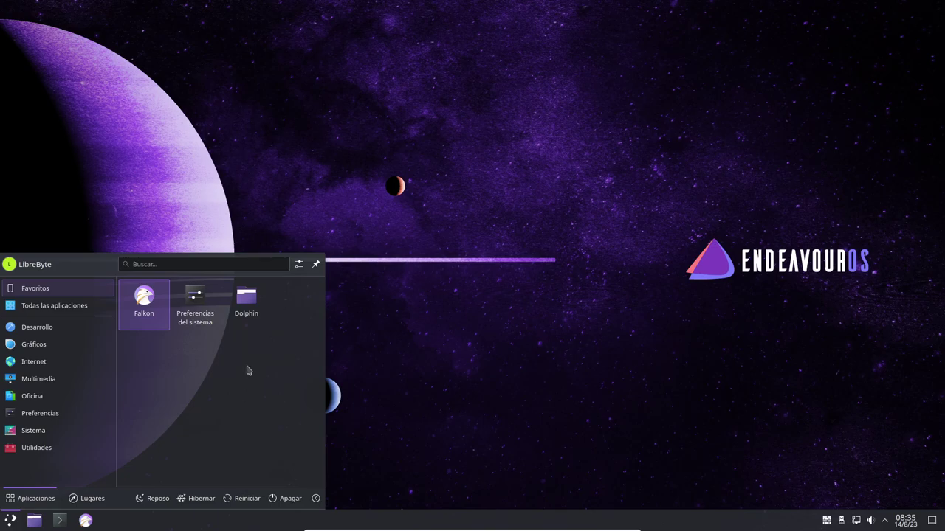
click(195, 306)
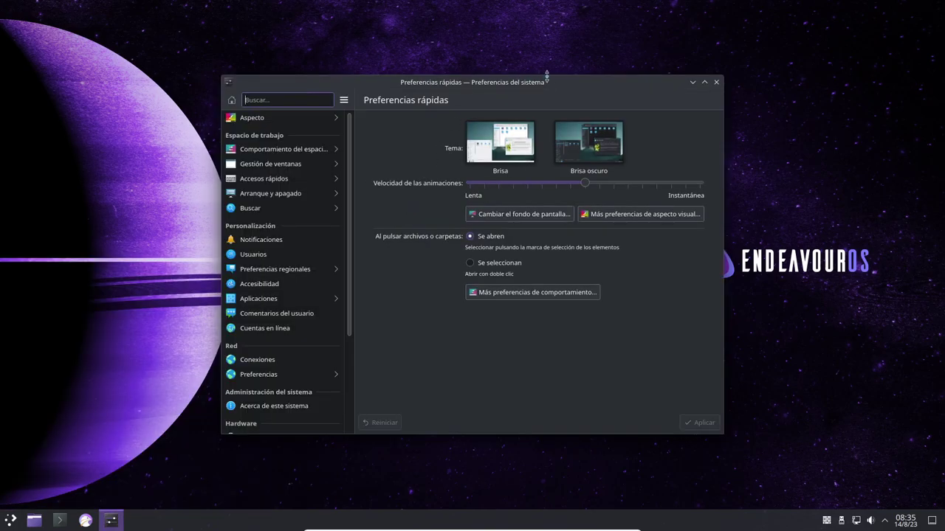
- Maximize System Settings on its Preferencias rápidas page, then close the window
double_click(551, 82)
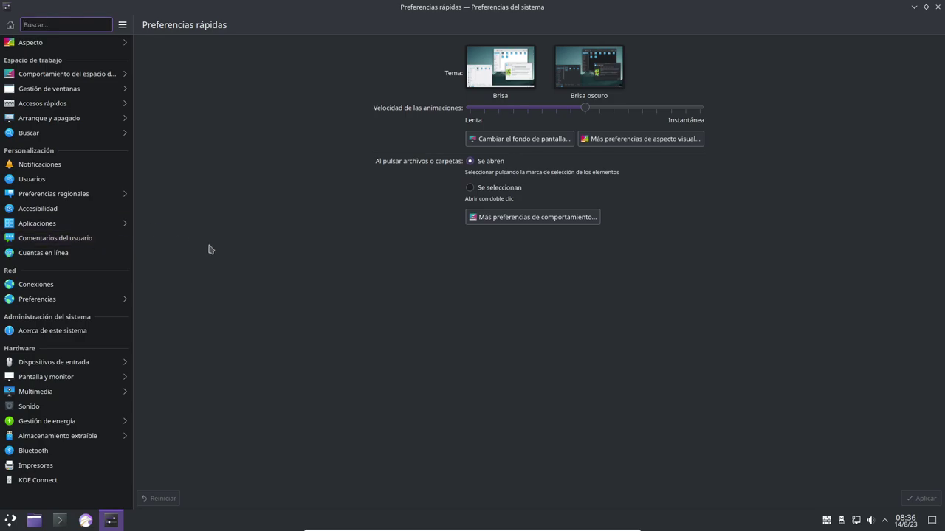
click(935, 7)
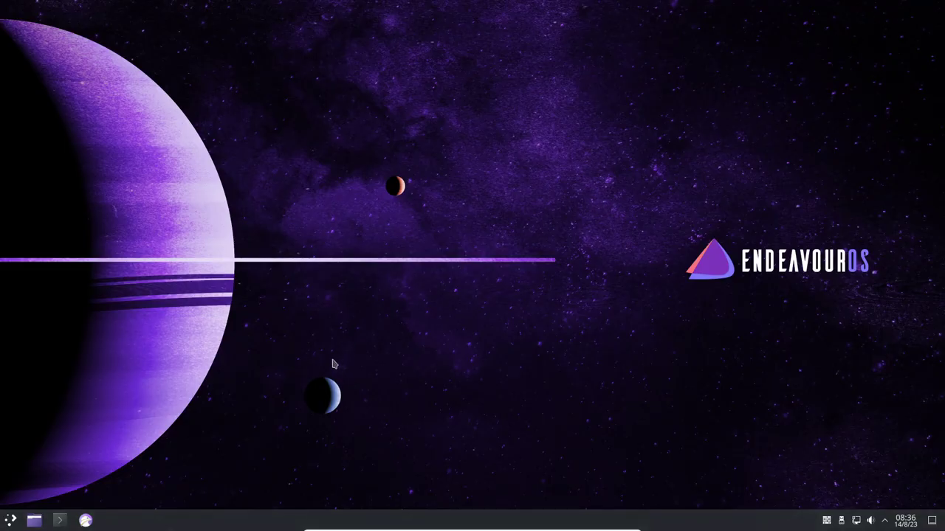
- Shut down the virtual machine with Apagar from the launcher, confirming with Aceptar
click(7, 524)
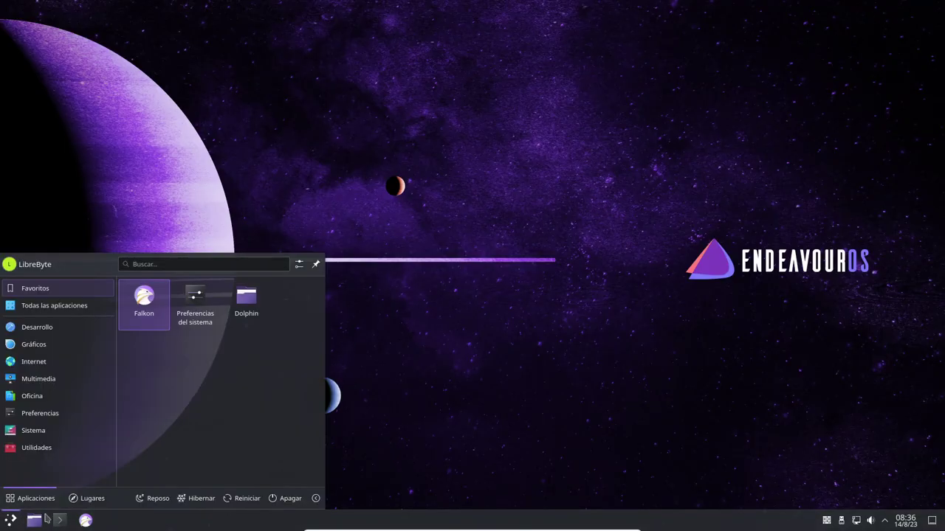
click(287, 498)
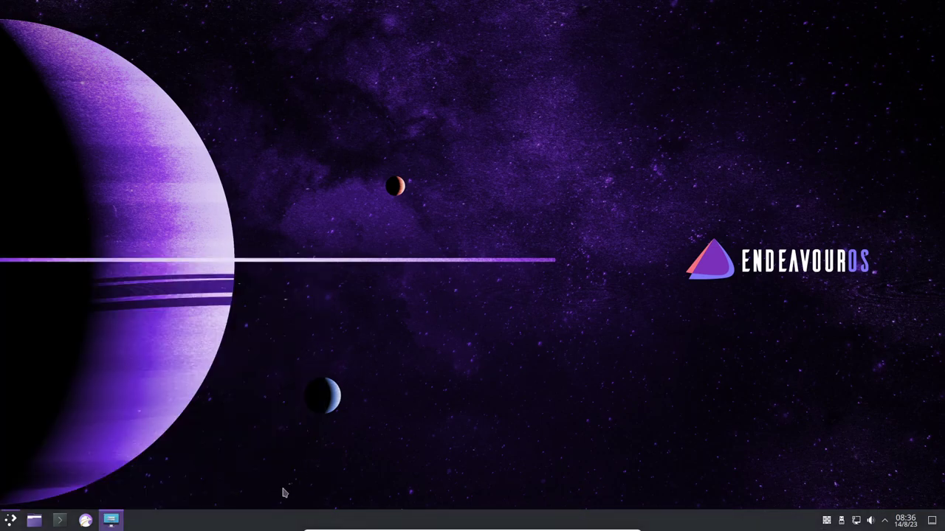
click(540, 303)
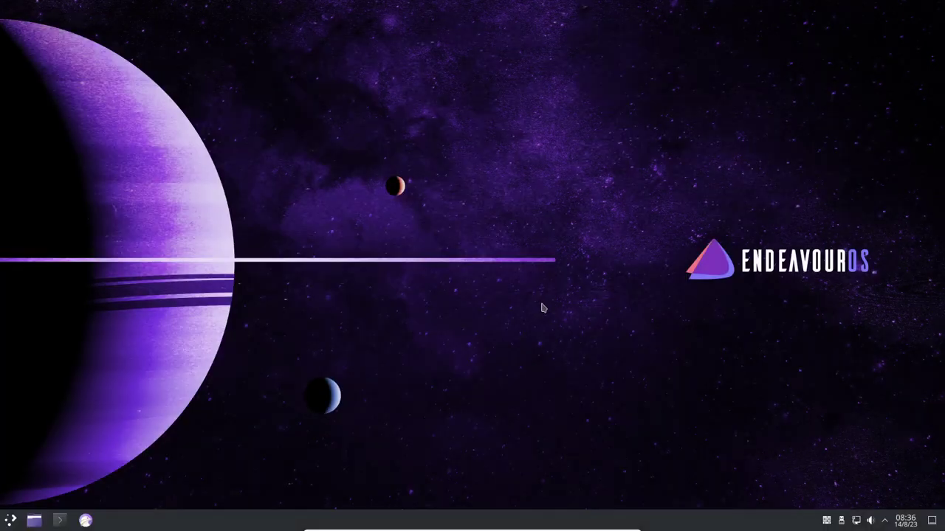